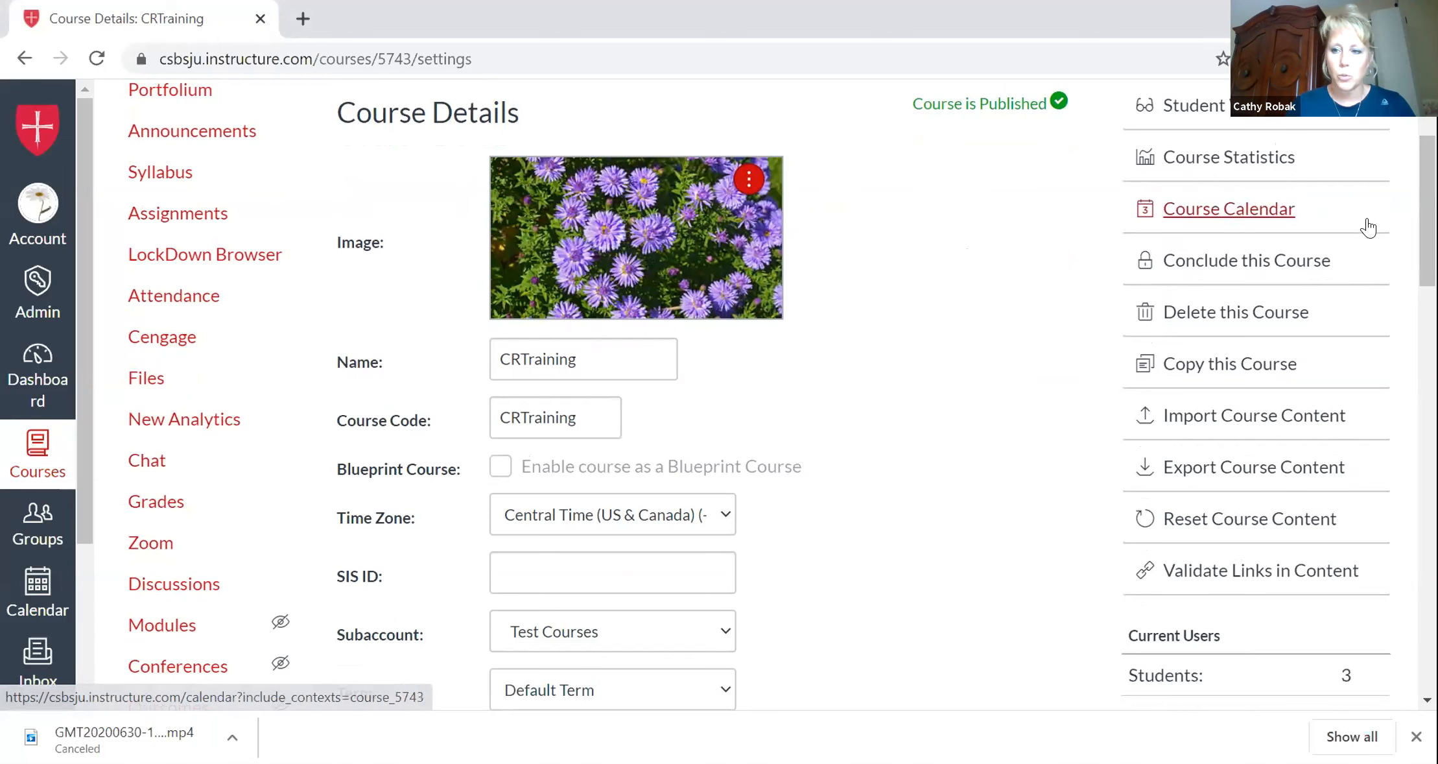
Open the CRTraining course gradebook from Settings and go back to the course settings.
{"action": "scroll", "coordinate": [1362, 221], "scroll_direction": "up", "scroll_amount": 3}
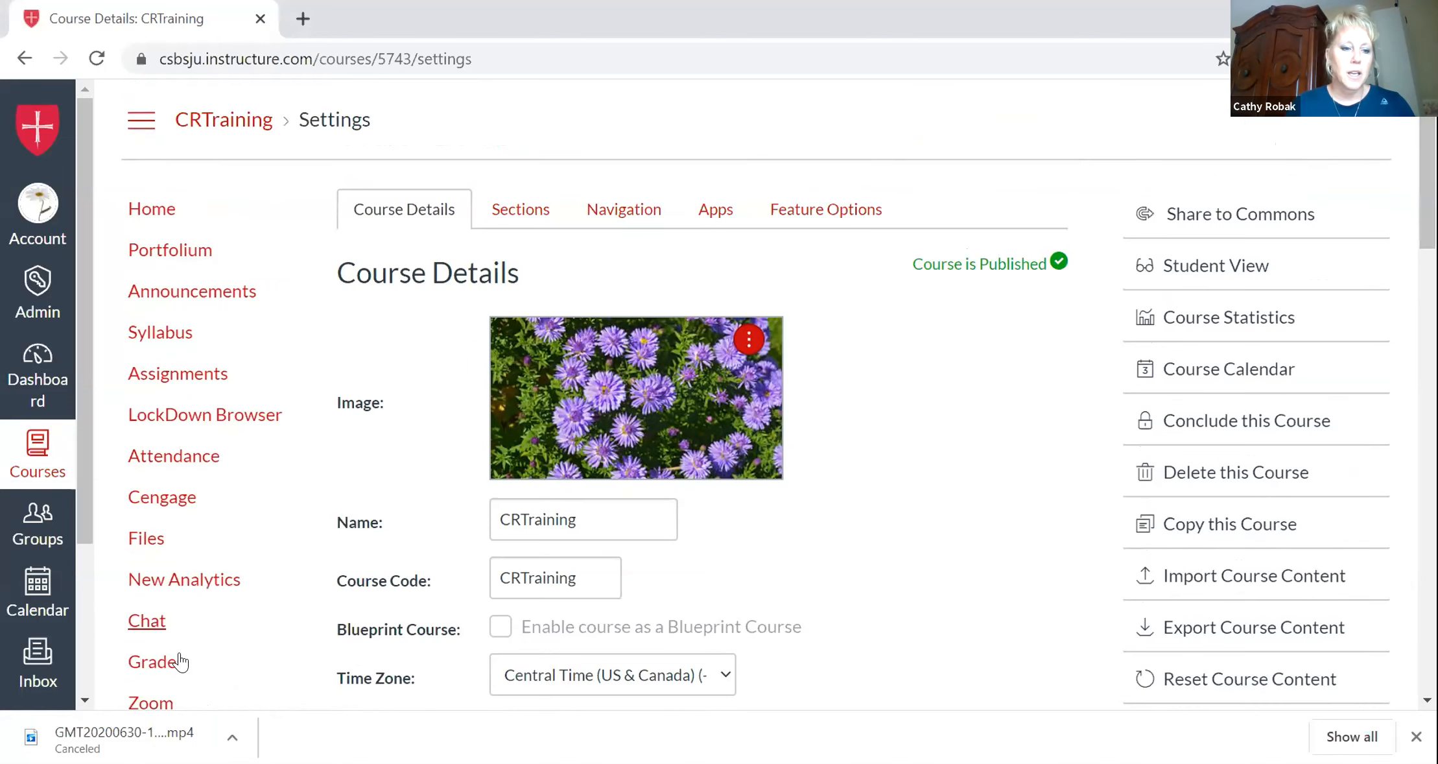
{"action": "left_click", "coordinate": [167, 668]}
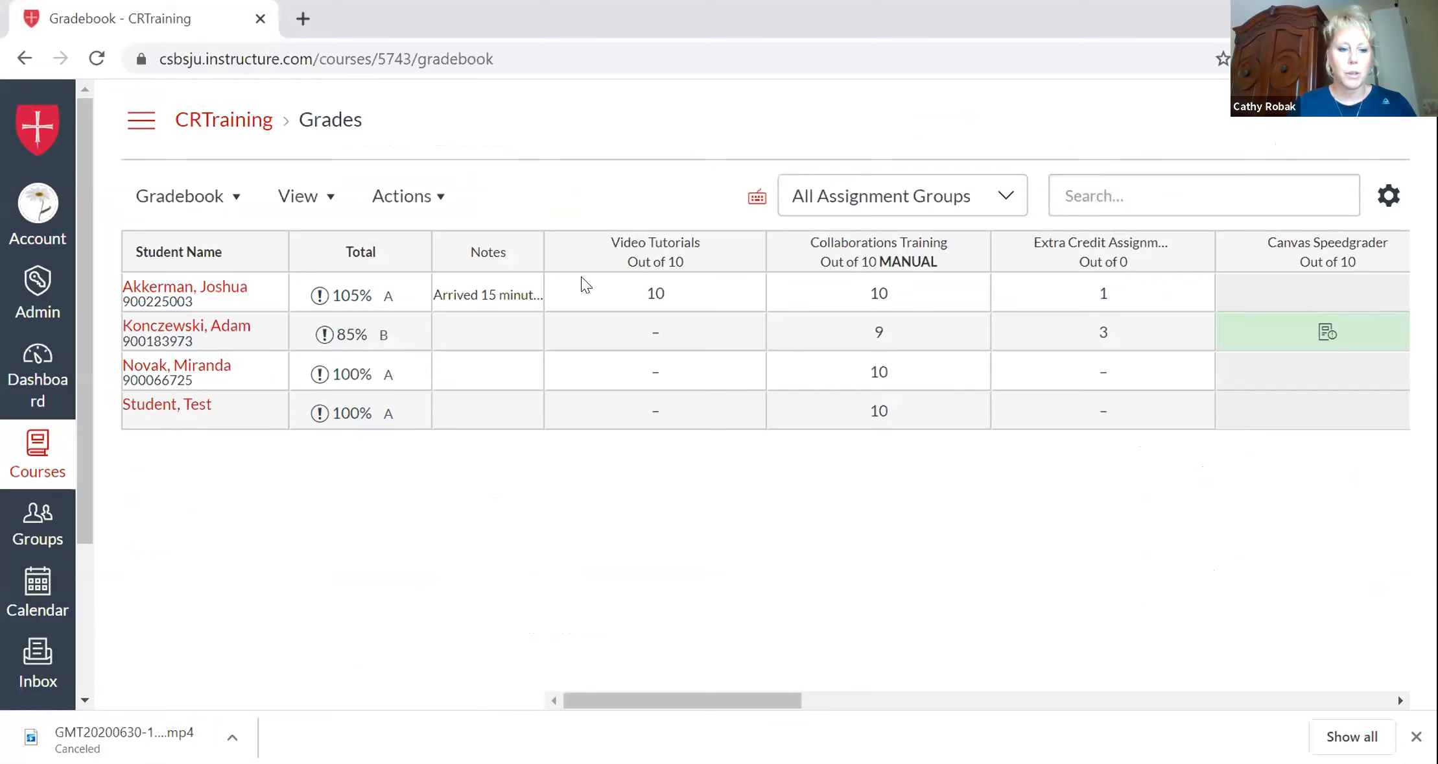
{"action": "left_click", "coordinate": [25, 59]}
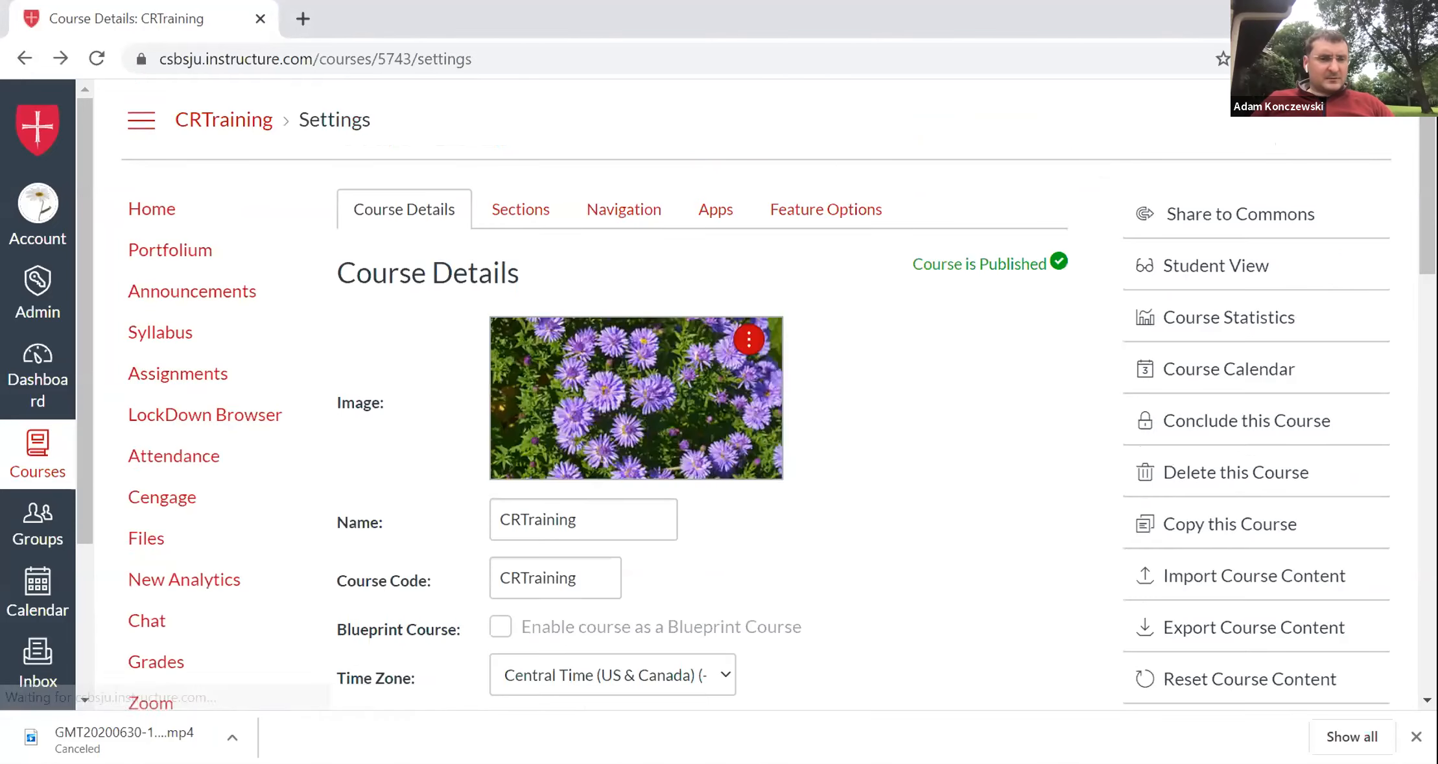
Enter Student View and open the test student's Grades page to review the assignments and weights.
{"action": "left_click", "coordinate": [1253, 265]}
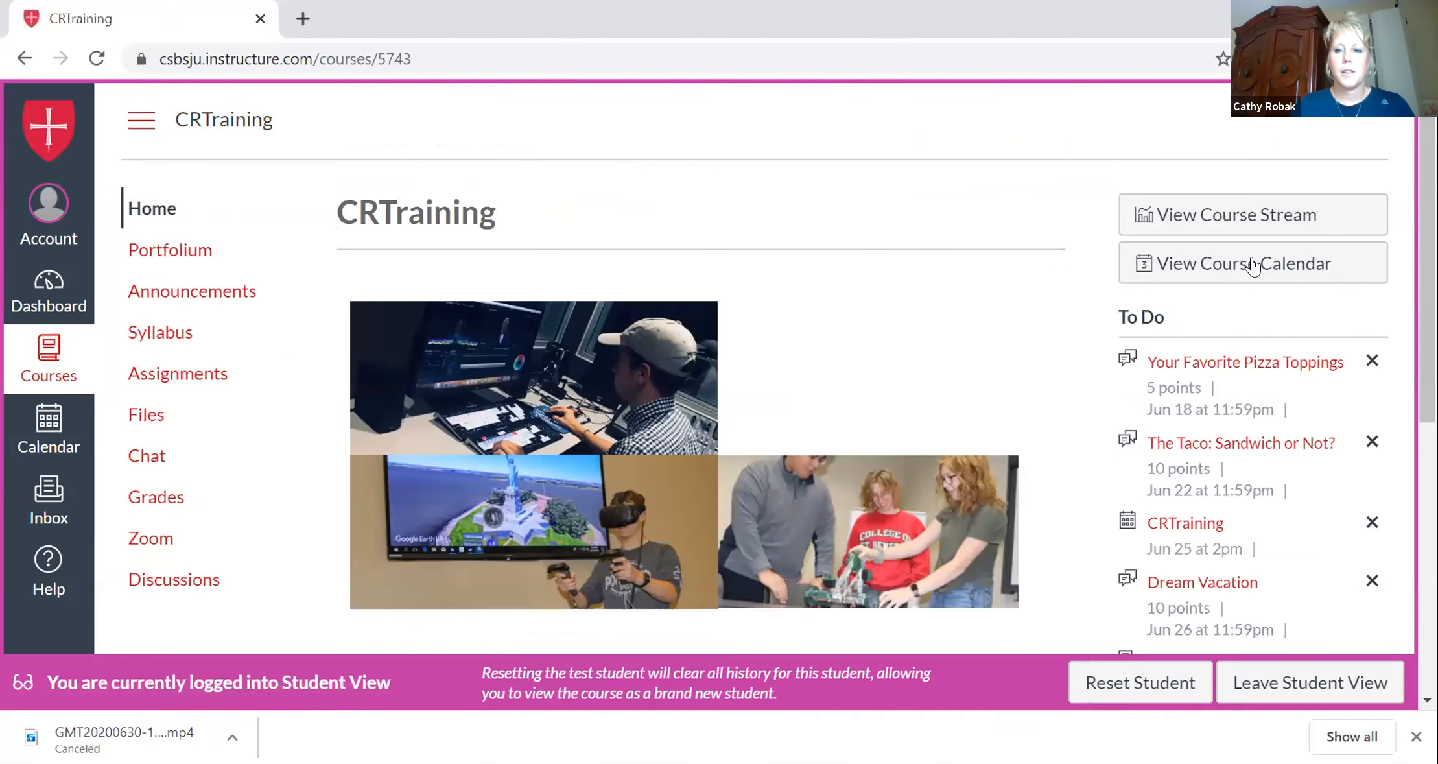
{"action": "left_click", "coordinate": [157, 499]}
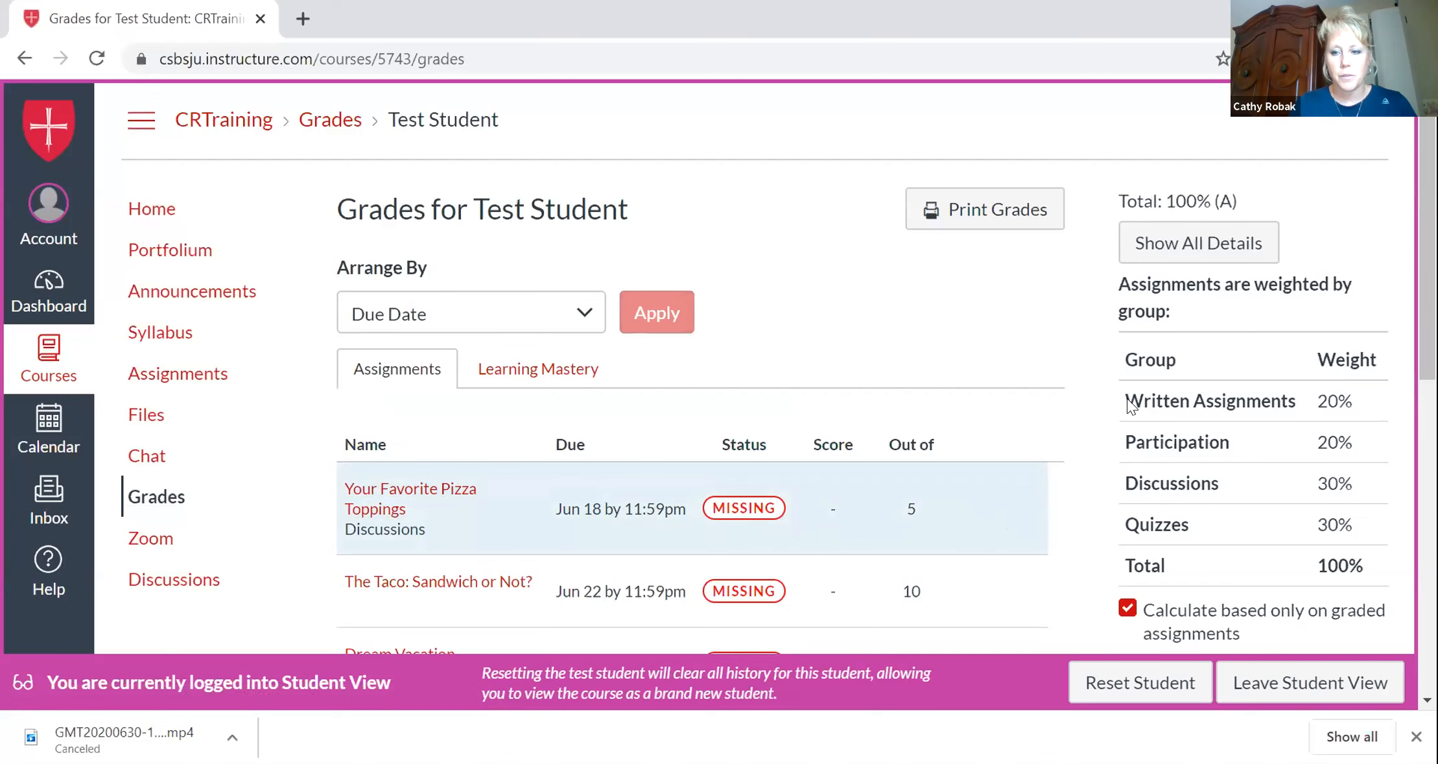
{"action": "left_click_drag", "start_coordinate": [1427, 240], "coordinate": [1427, 337]}
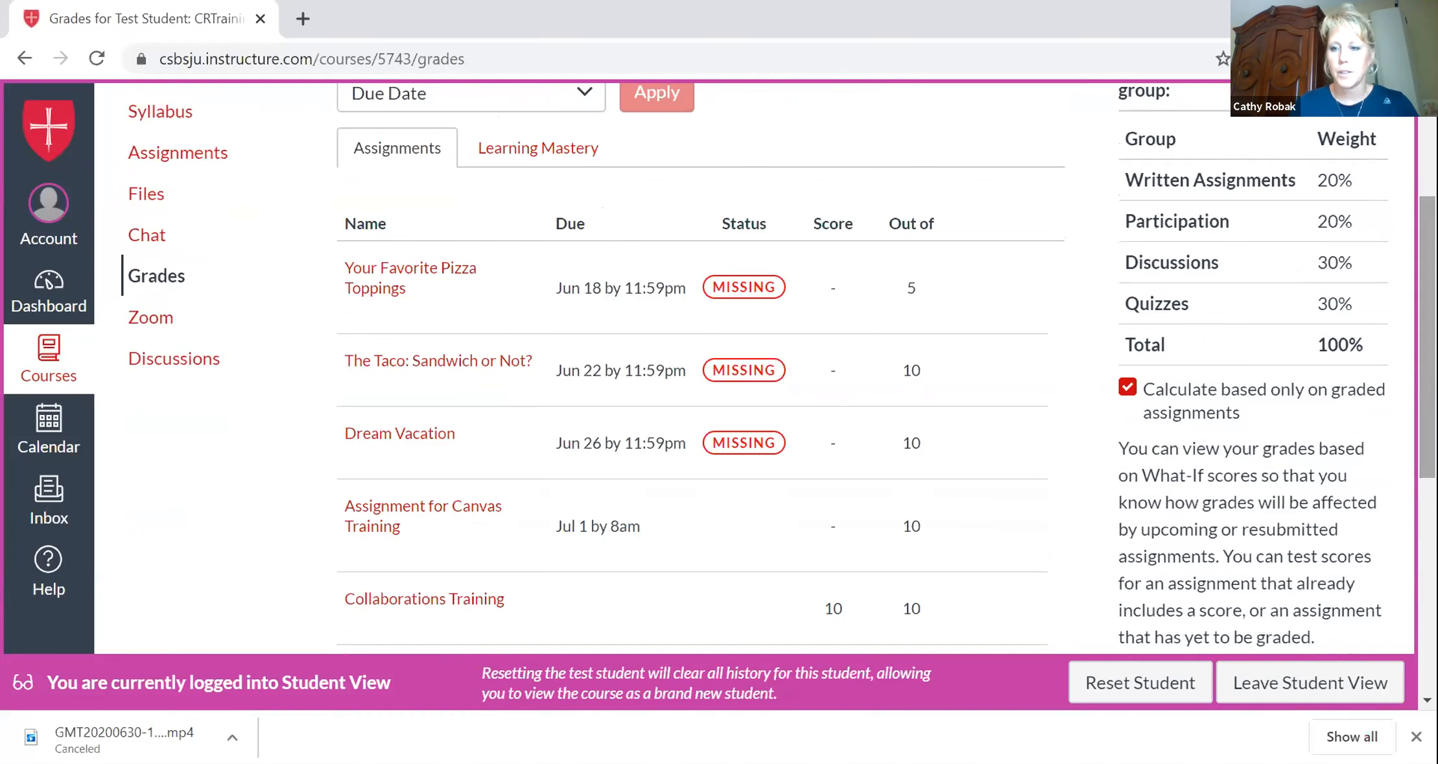
{"action": "scroll", "coordinate": [343, 135], "scroll_direction": "up", "scroll_amount": 4}
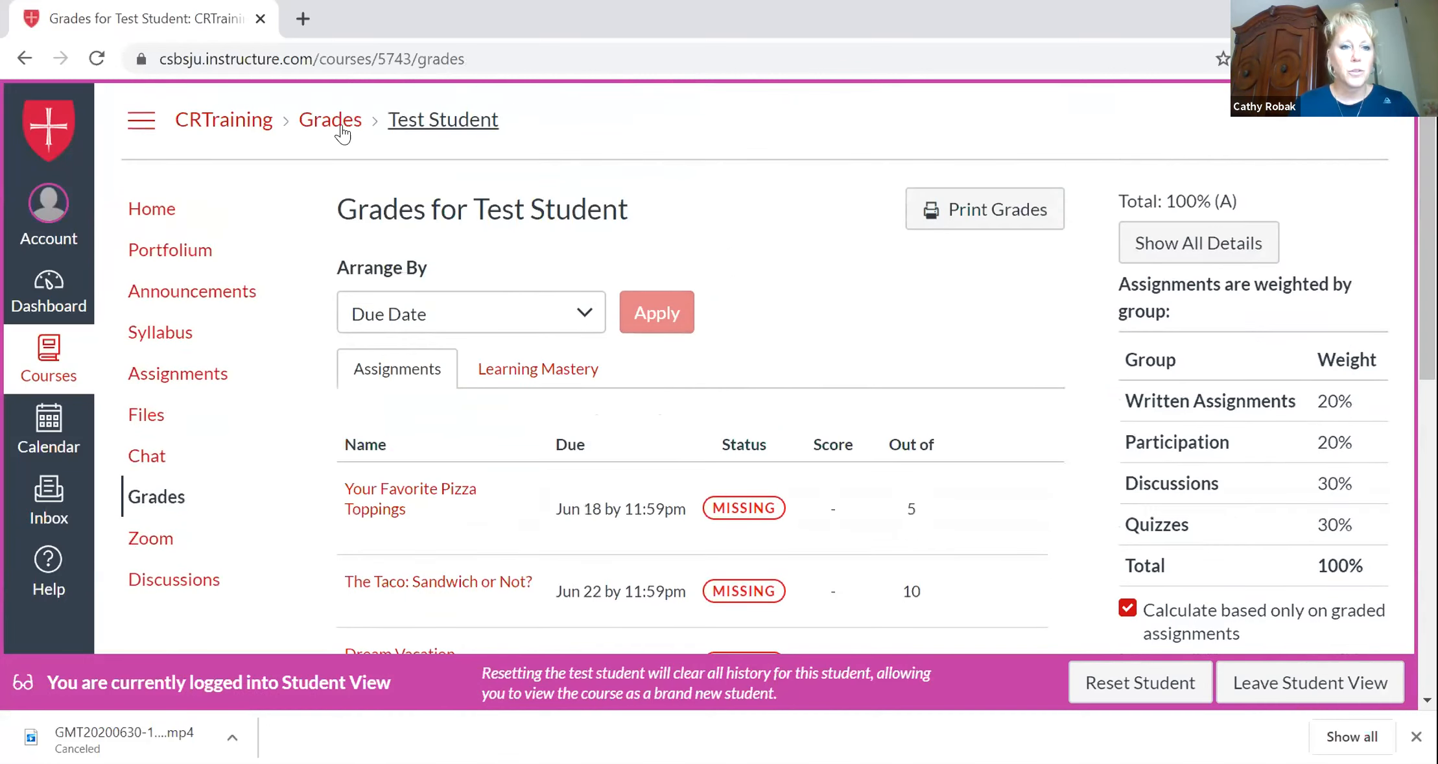
Return to the CRTraining home page in Student View, scroll through it, and leave Student View.
{"action": "left_click", "coordinate": [254, 121]}
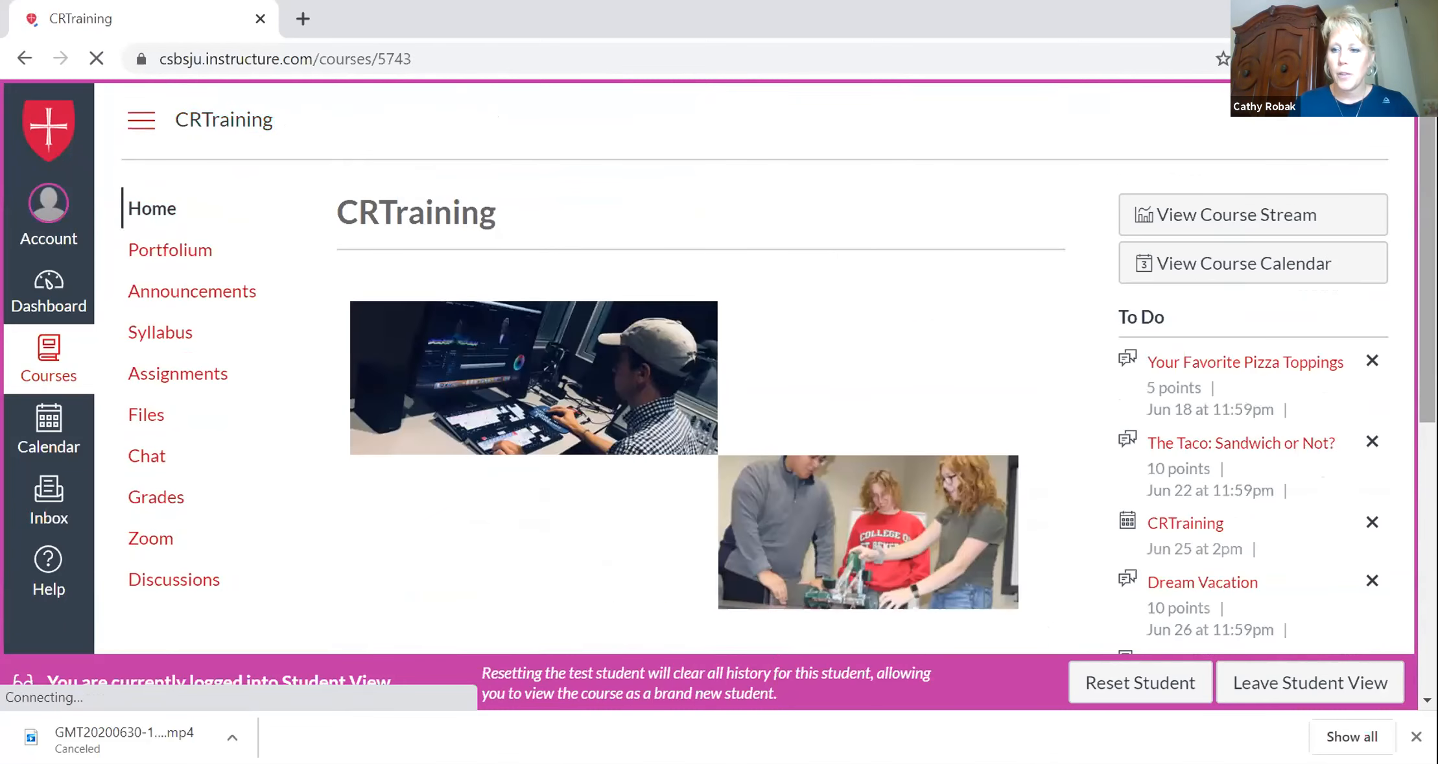
{"action": "scroll", "coordinate": [713, 389], "scroll_direction": "down", "scroll_amount": 7}
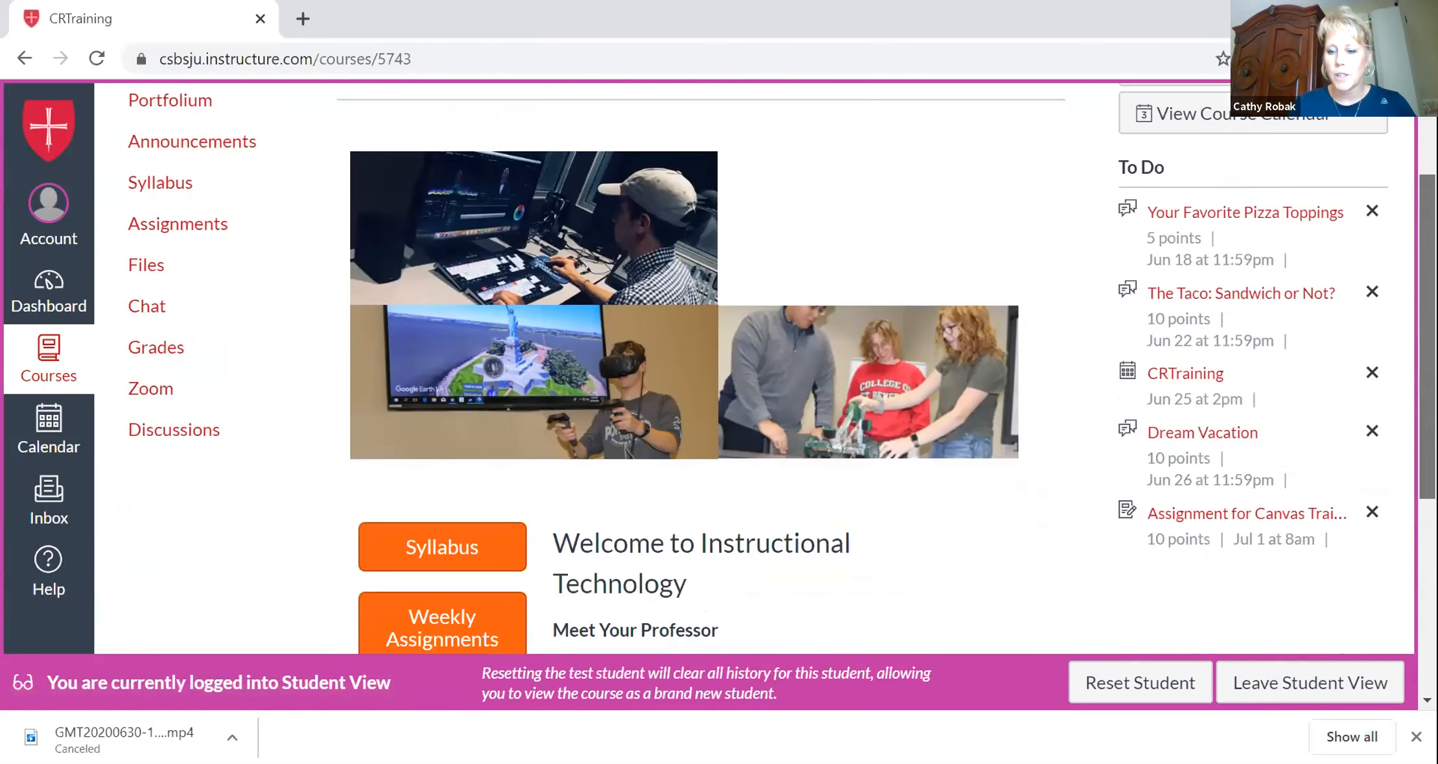
{"action": "scroll", "coordinate": [1214, 476], "scroll_direction": "up", "scroll_amount": 5}
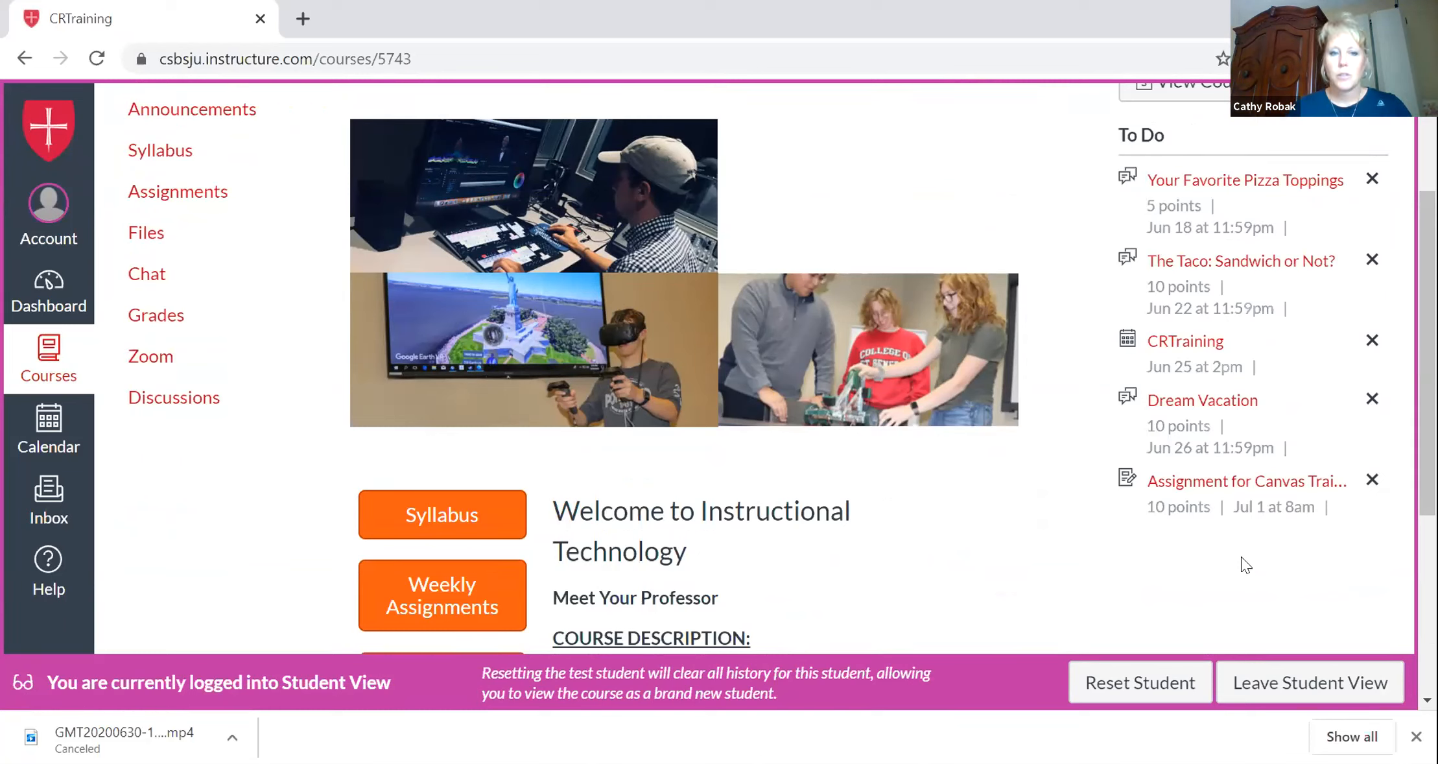
{"action": "scroll", "coordinate": [1427, 325], "scroll_direction": "up", "scroll_amount": 2}
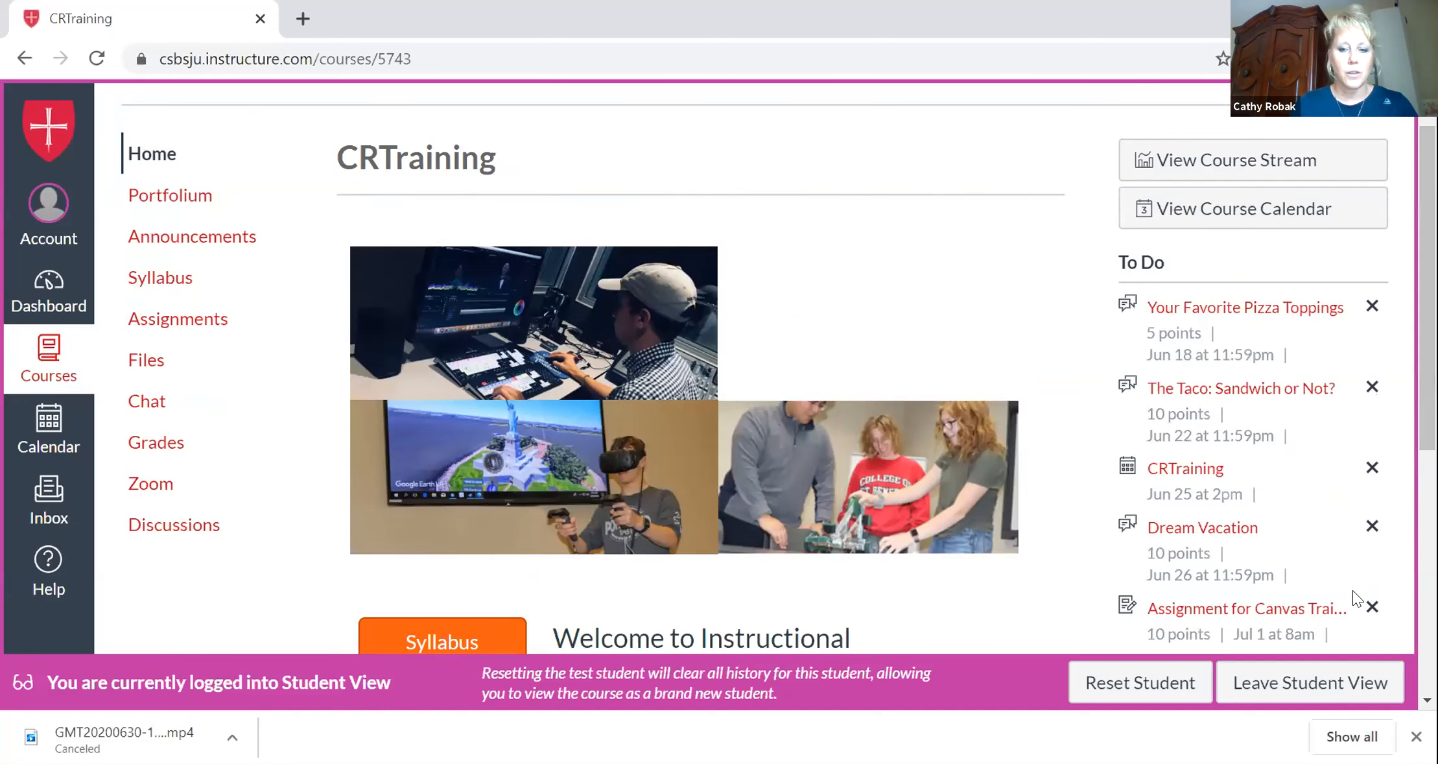
{"action": "left_click", "coordinate": [1299, 689]}
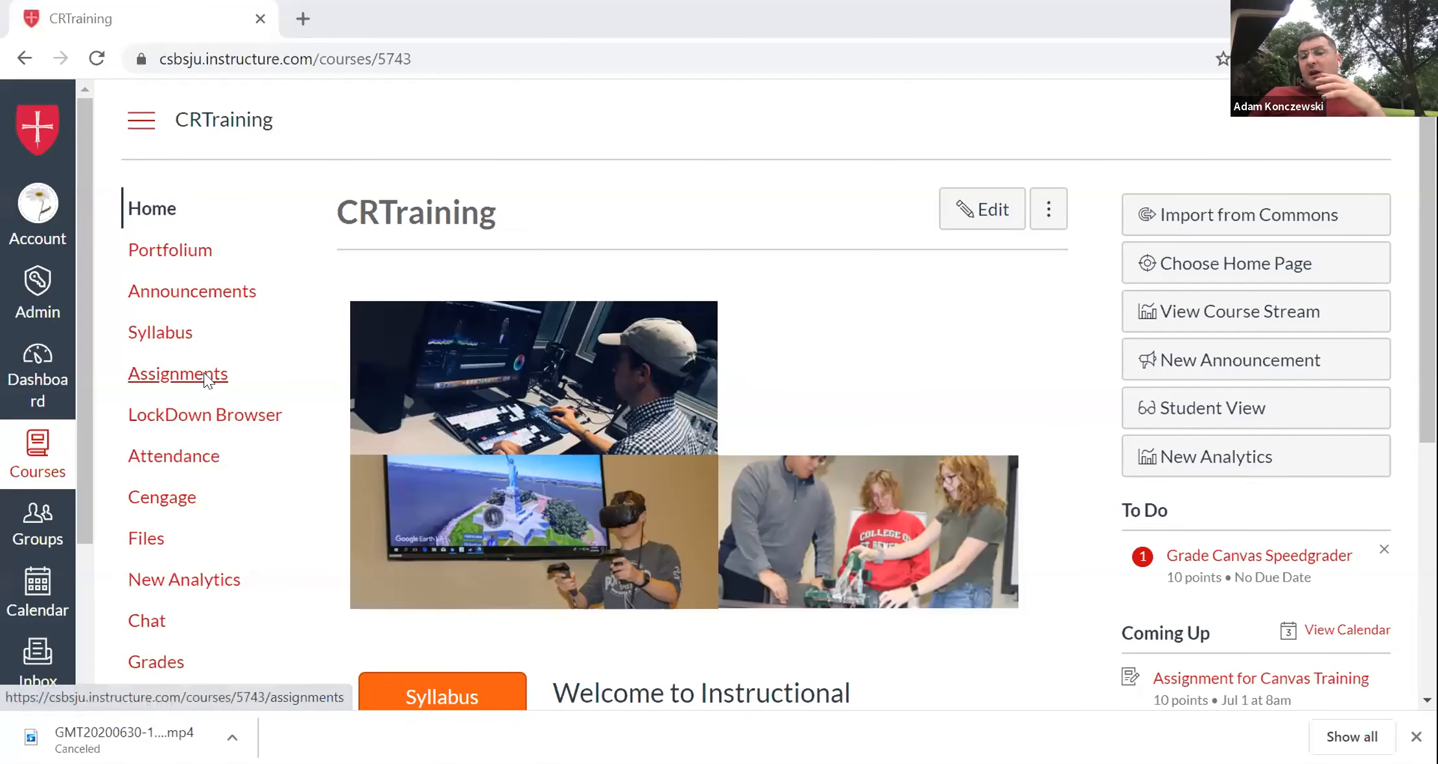
Open the Canvas Speedgrader assignment from Assignments and launch it in SpeedGrader.
{"action": "left_click", "coordinate": [208, 377]}
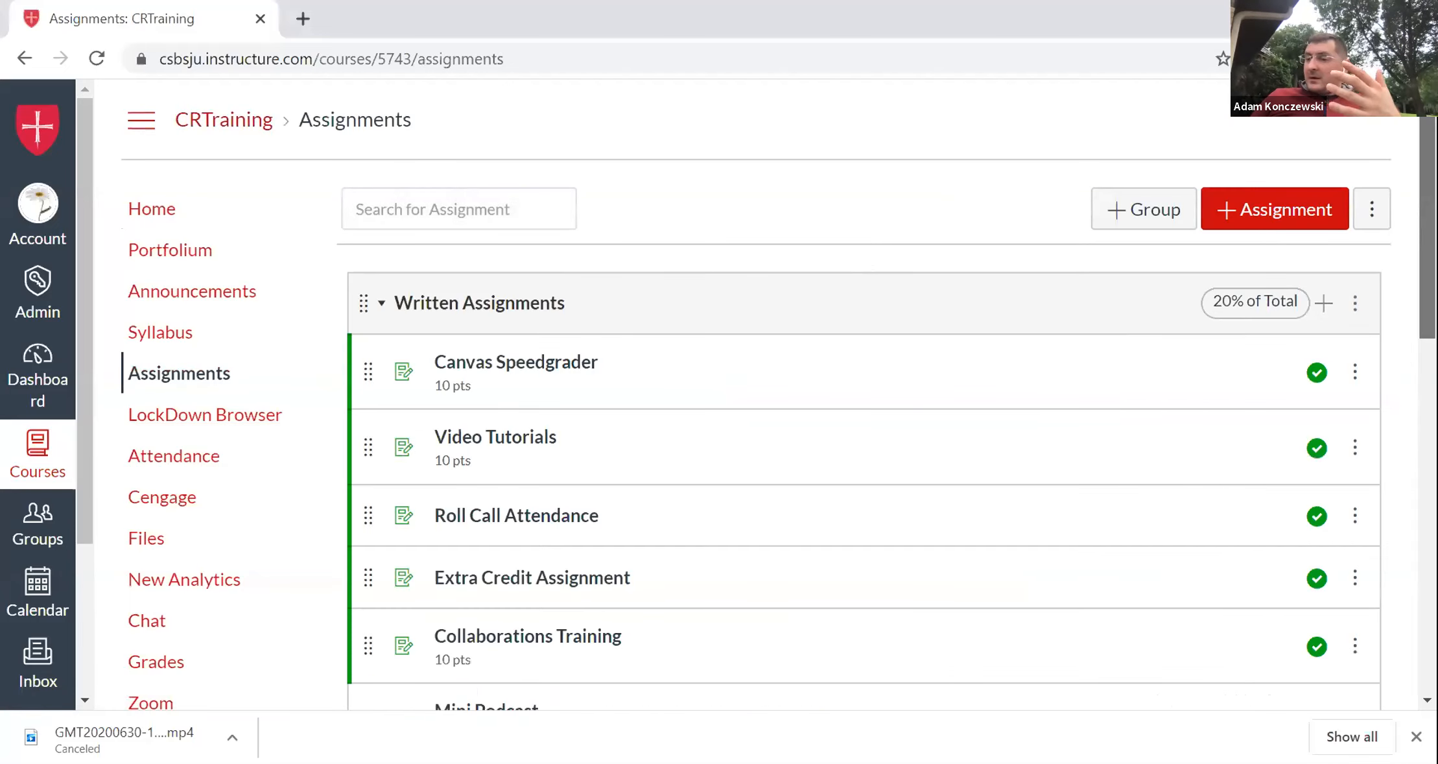
{"action": "left_click", "coordinate": [567, 362]}
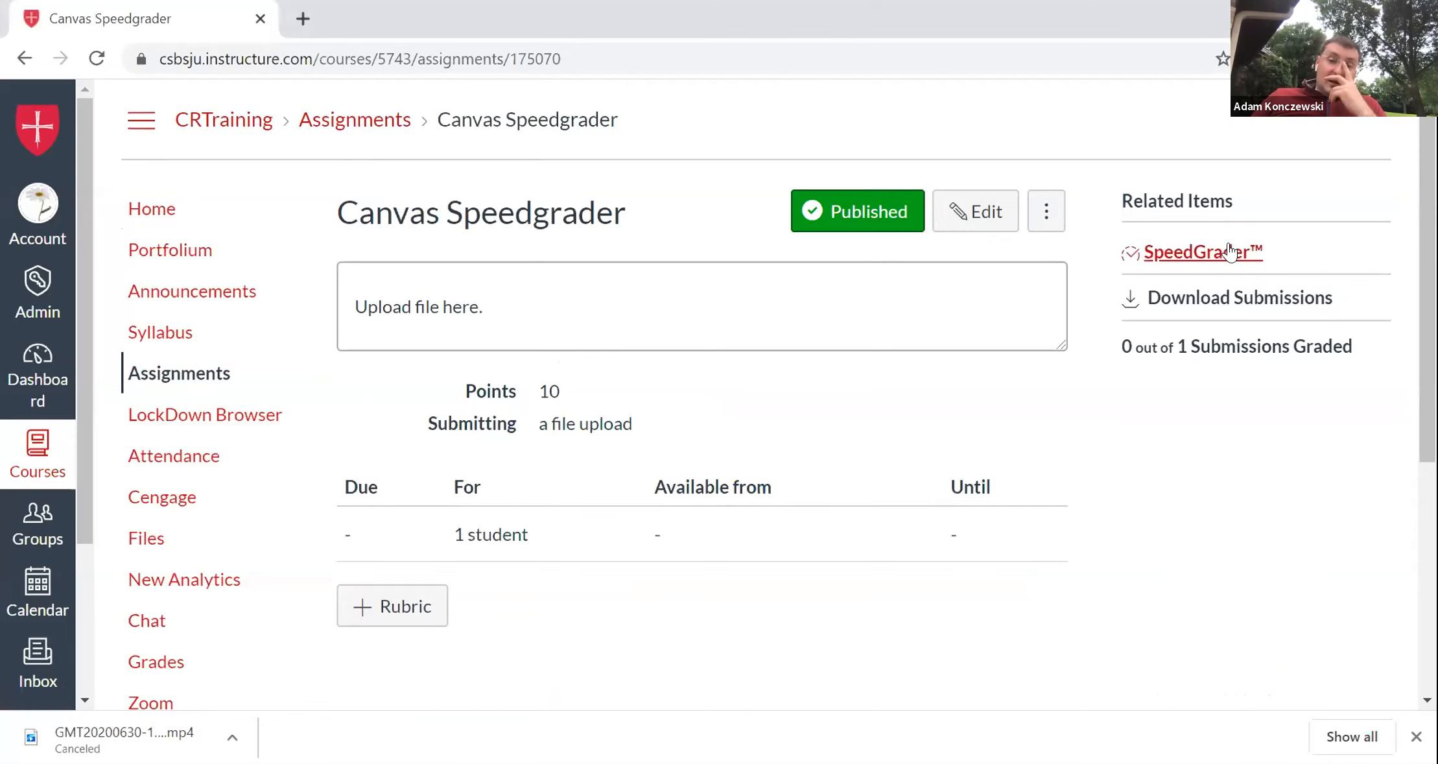
{"action": "left_click", "coordinate": [1228, 251]}
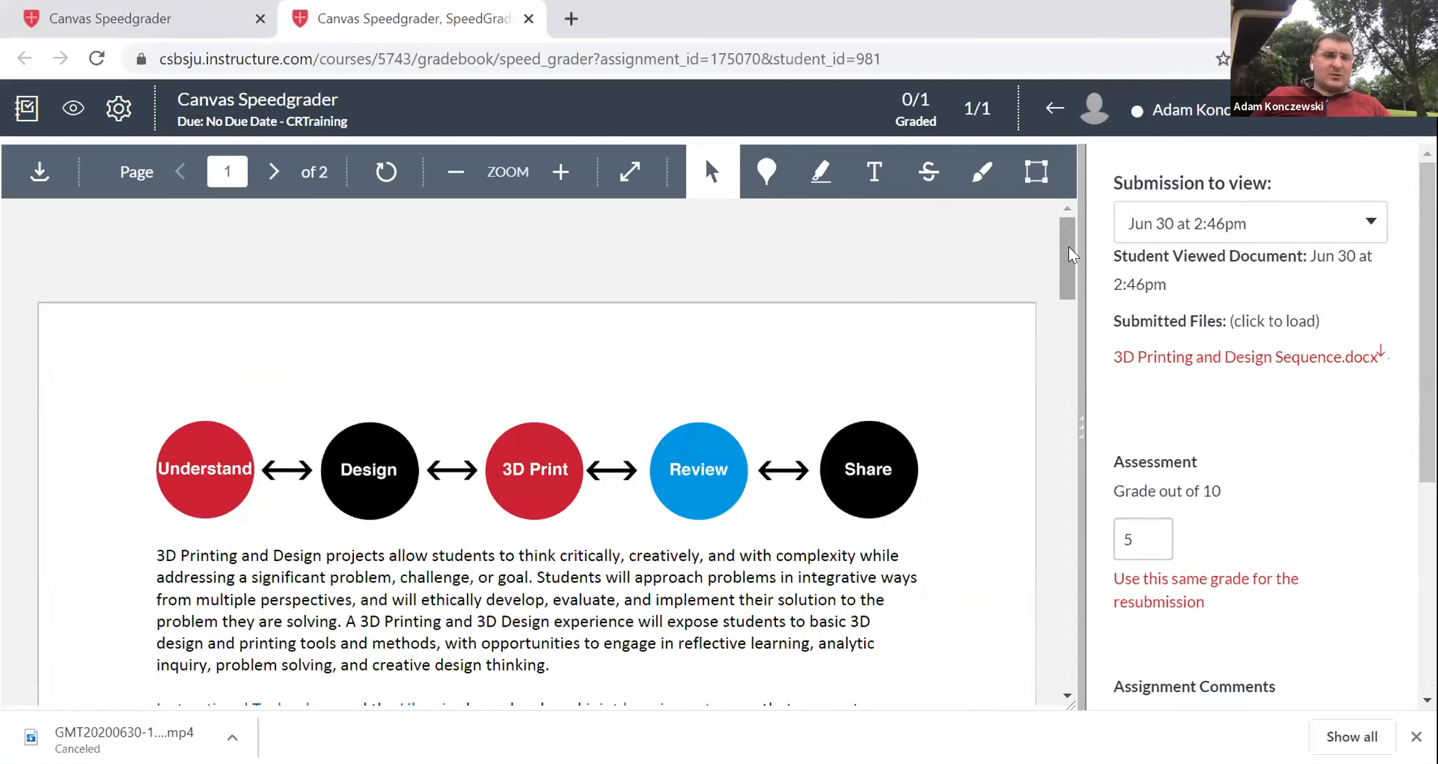
{"action": "mouse_move", "coordinate": [1064, 248]}
{"action": "left_mouse_down"}
{"action": "mouse_move", "coordinate": [1082, 336]}
{"action": "mouse_move", "coordinate": [1074, 263]}
{"action": "left_mouse_up"}
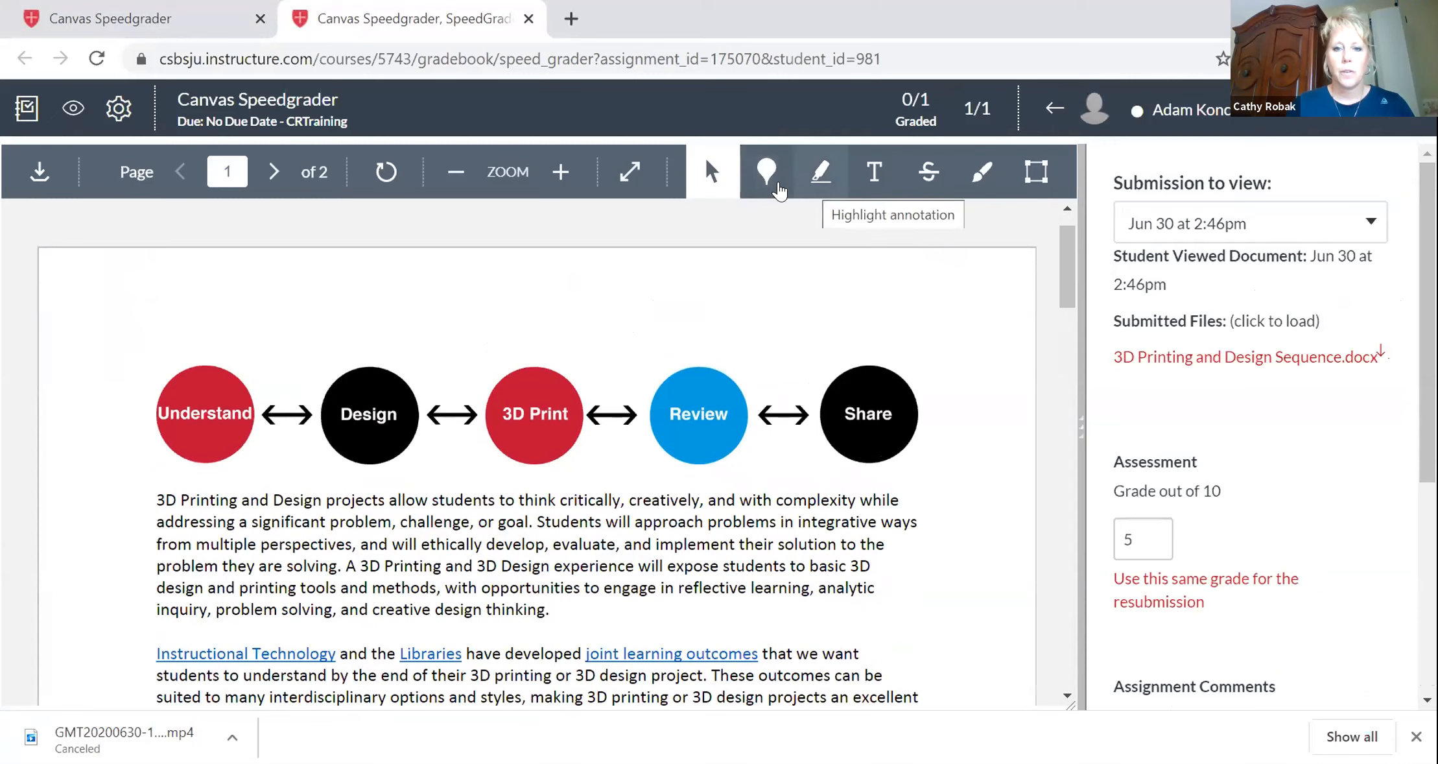
Add a blue point annotation beside the first paragraph with the comment "Please update".
{"action": "left_click", "coordinate": [768, 174]}
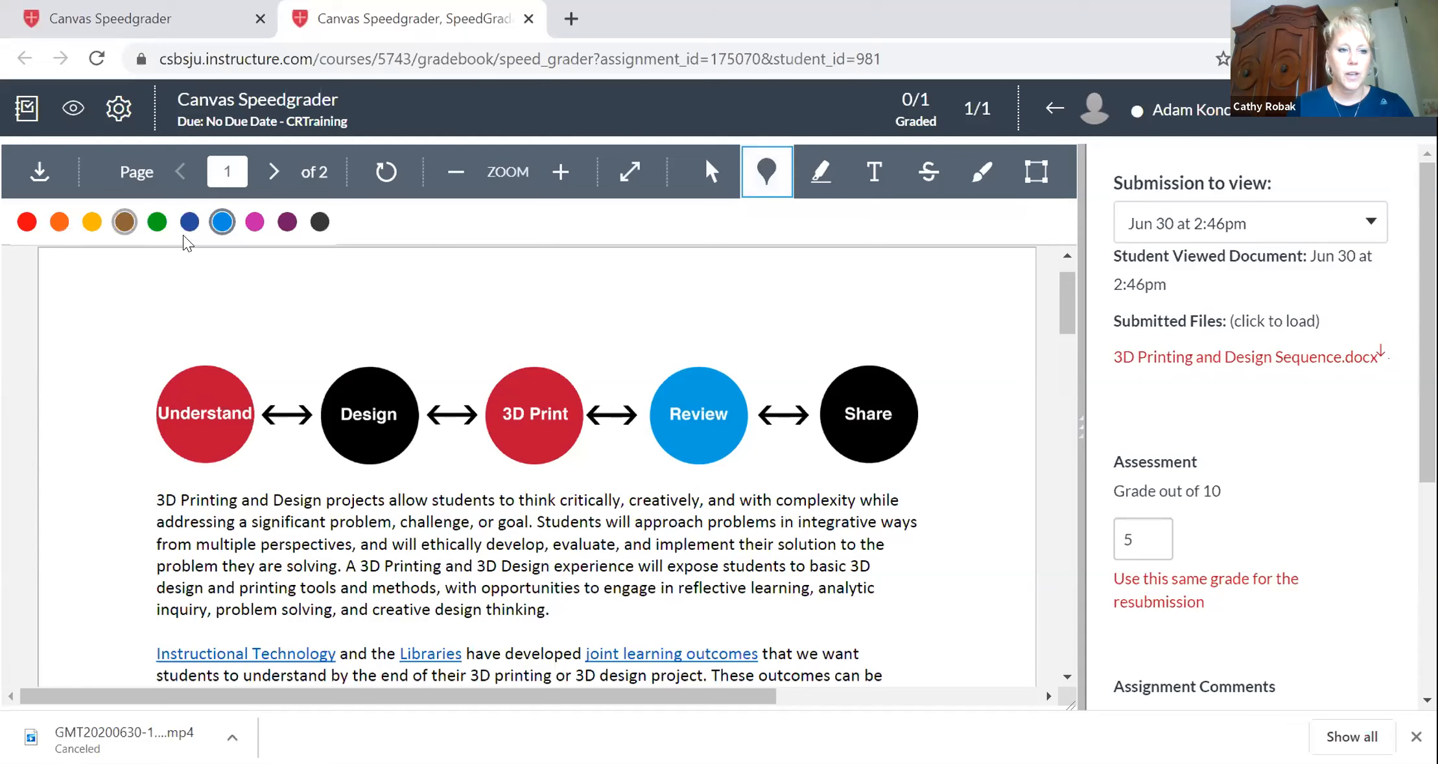
{"action": "left_click", "coordinate": [921, 538]}
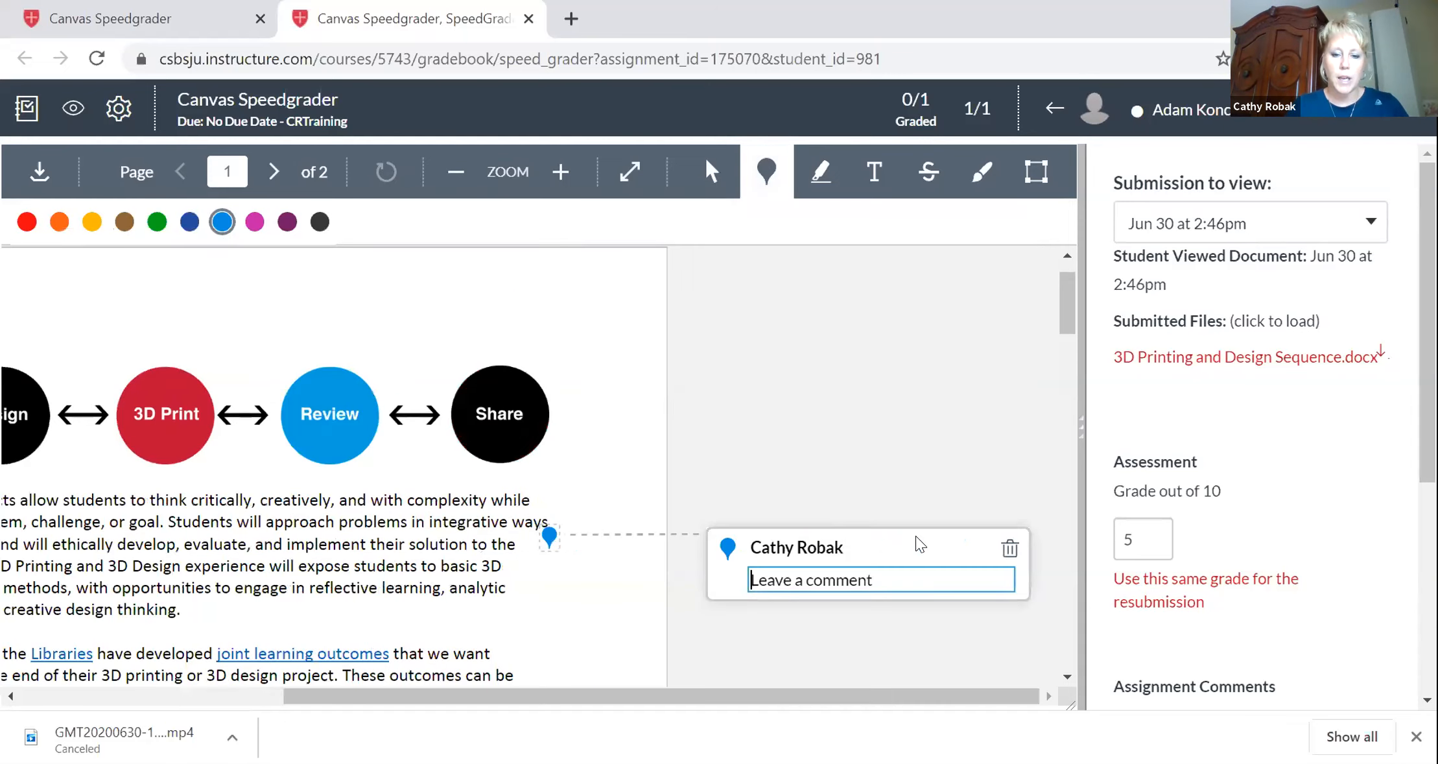
{"action": "type", "text": "Please update"}
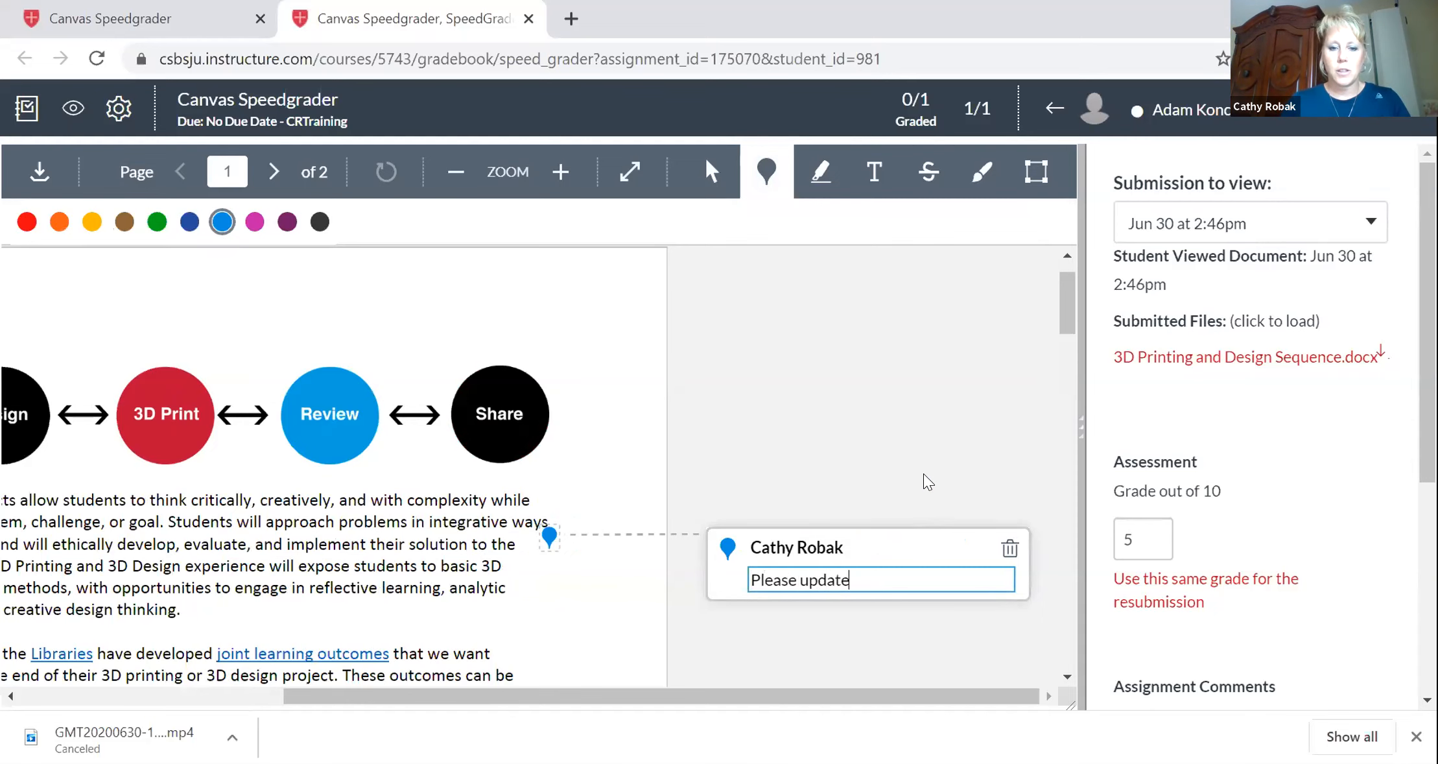
{"action": "key", "text": "Return"}
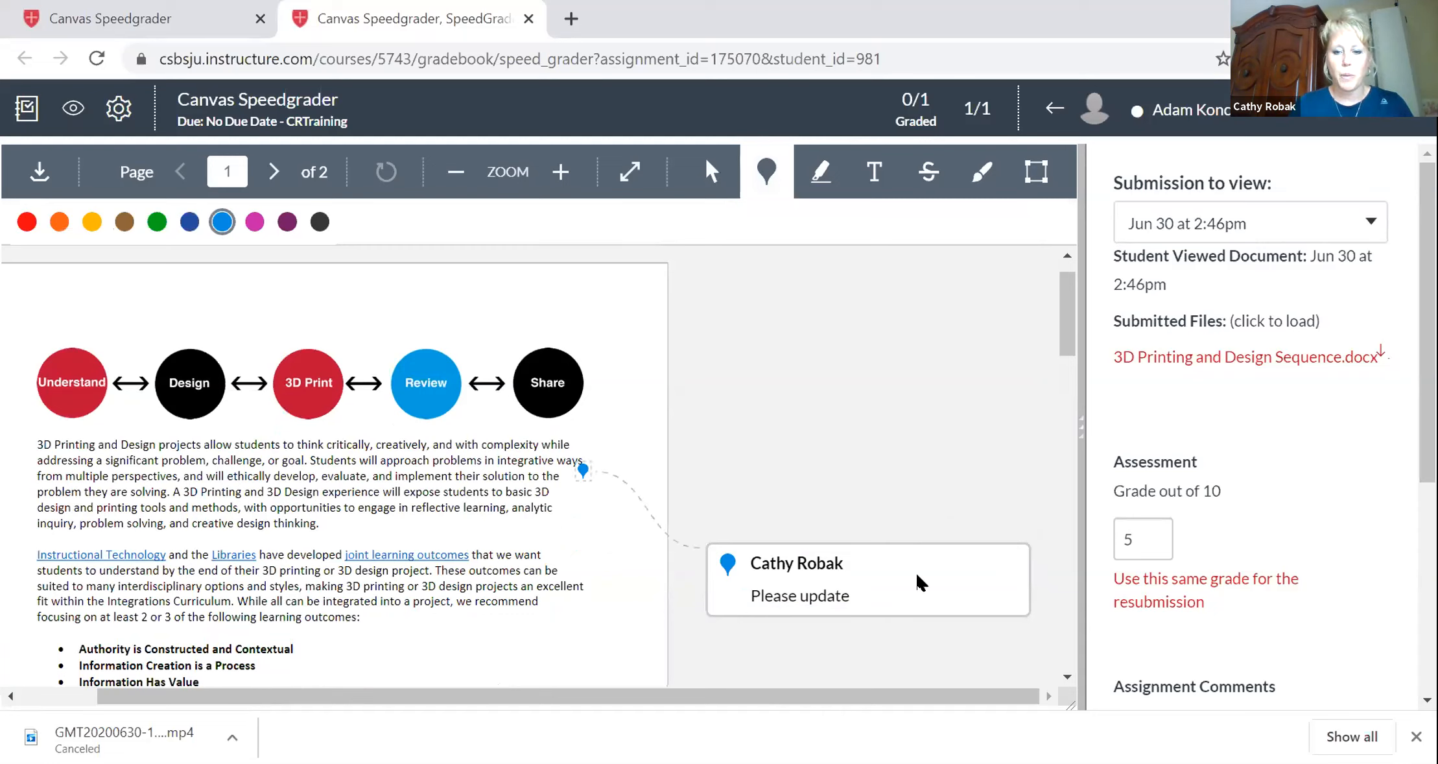
{"action": "left_click", "coordinate": [918, 577]}
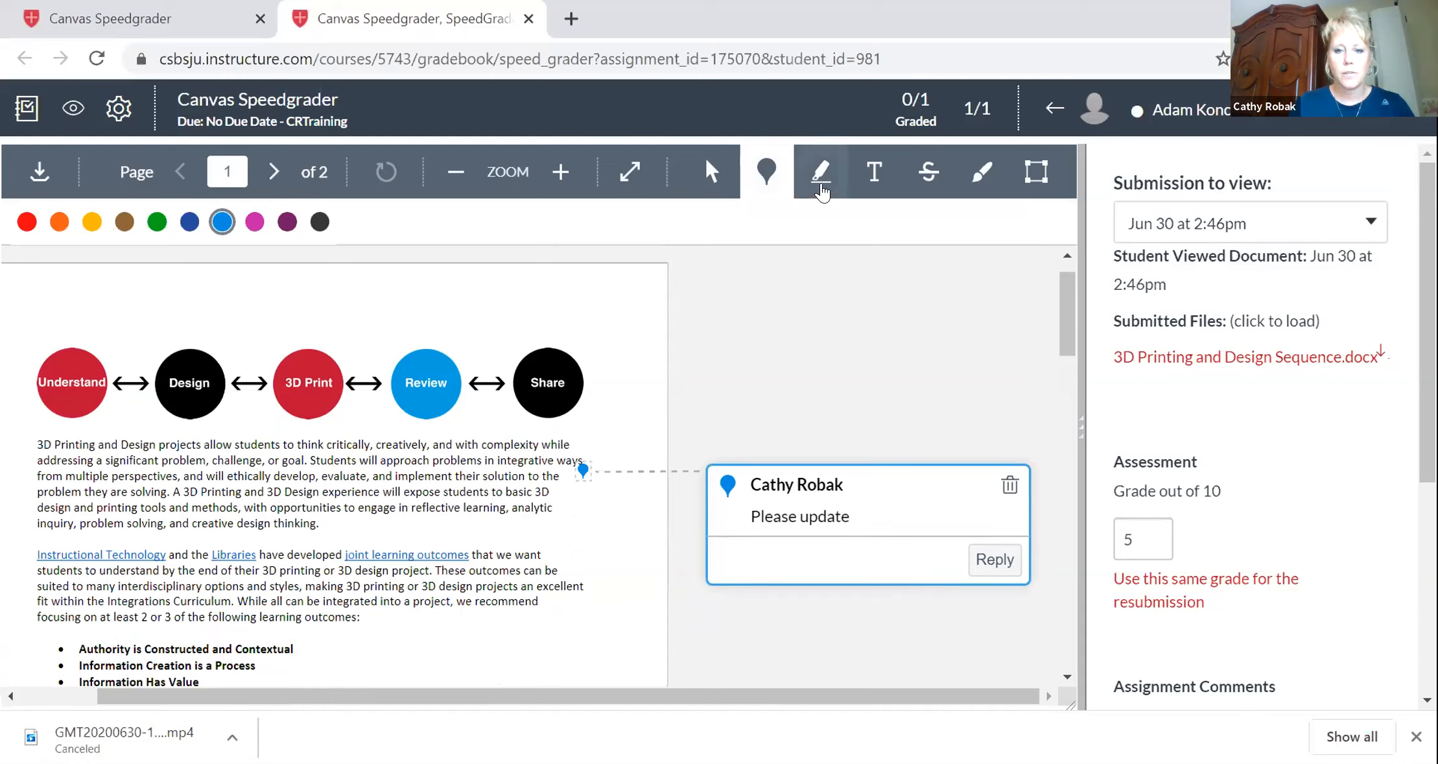
Add a free-text annotation reading "Great job here" at the end of the second paragraph.
{"action": "left_click", "coordinate": [821, 189]}
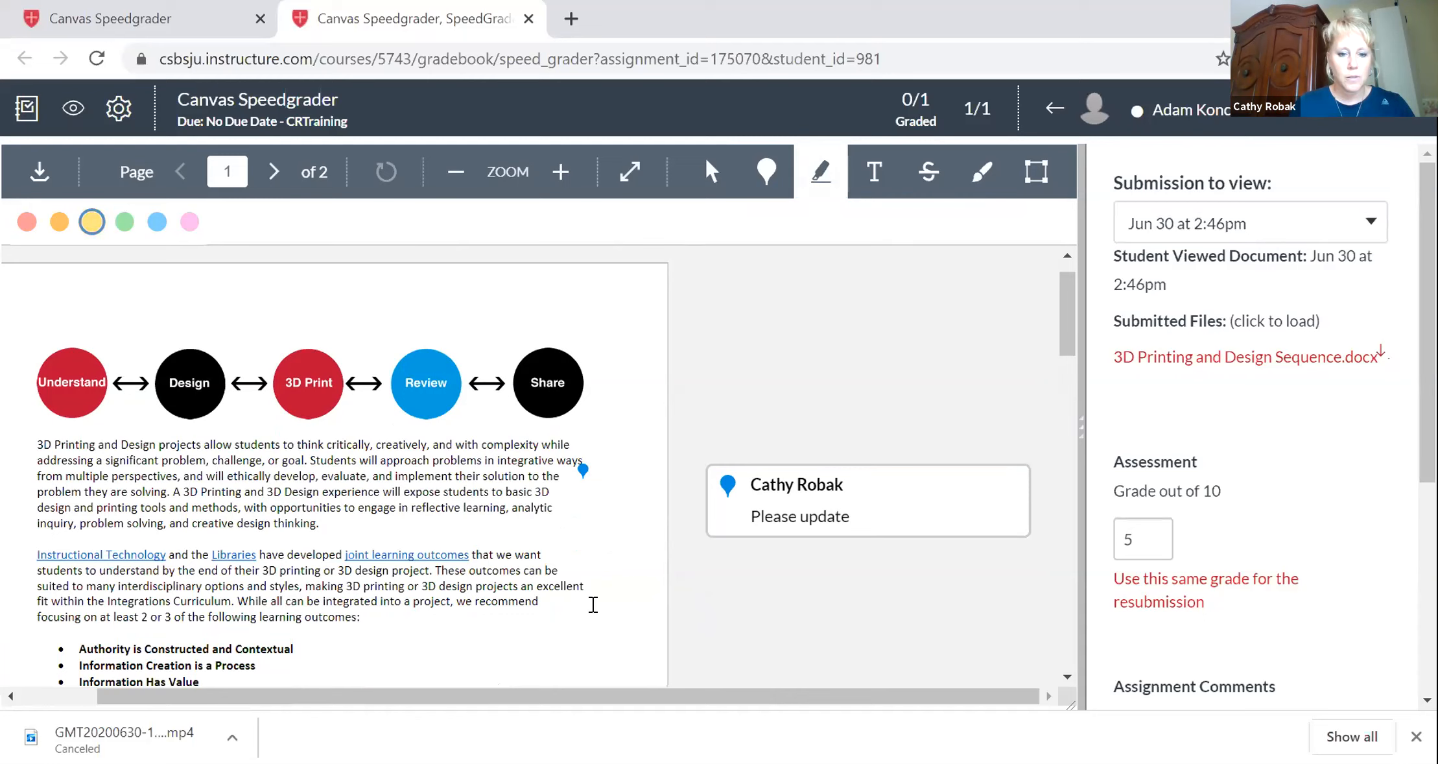
{"action": "left_click", "coordinate": [875, 171]}
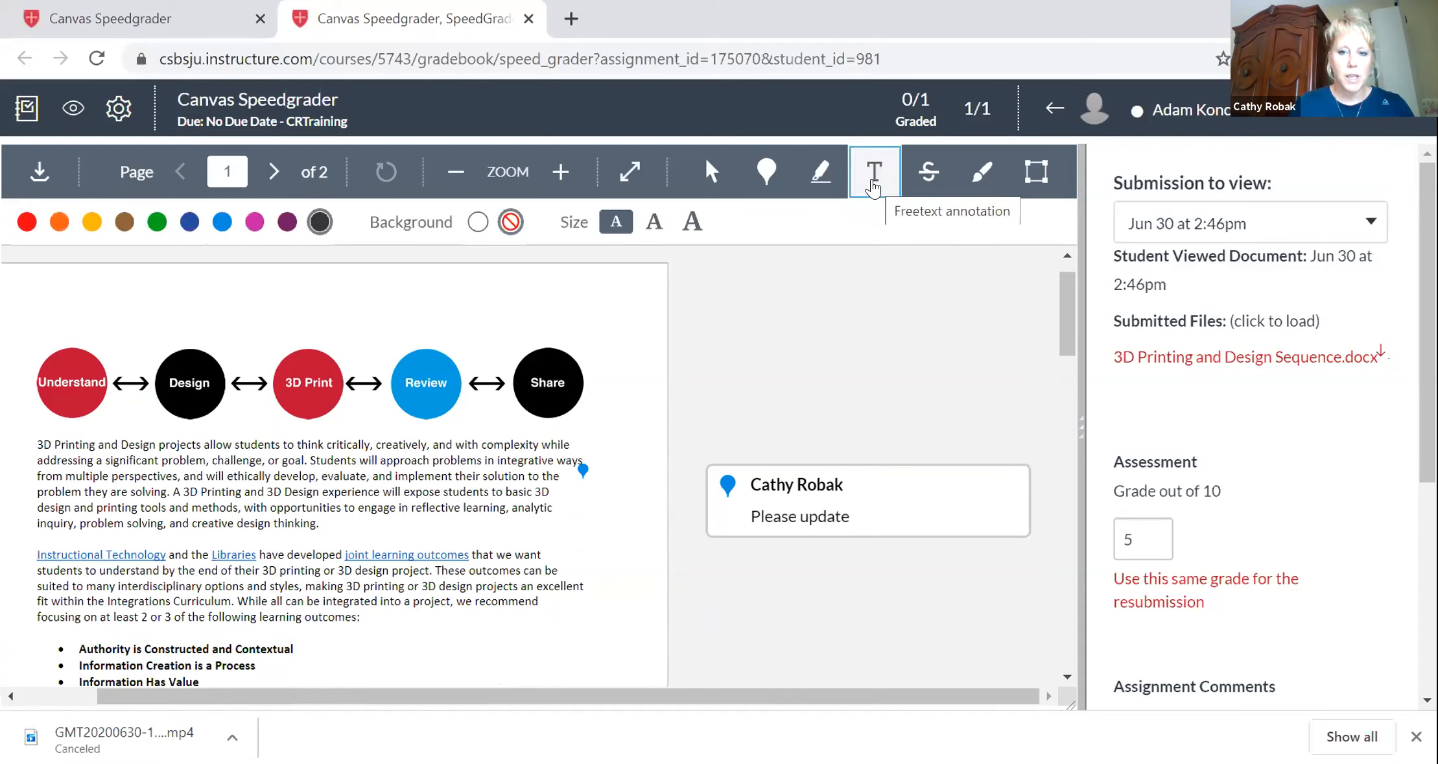
{"action": "left_click", "coordinate": [558, 591]}
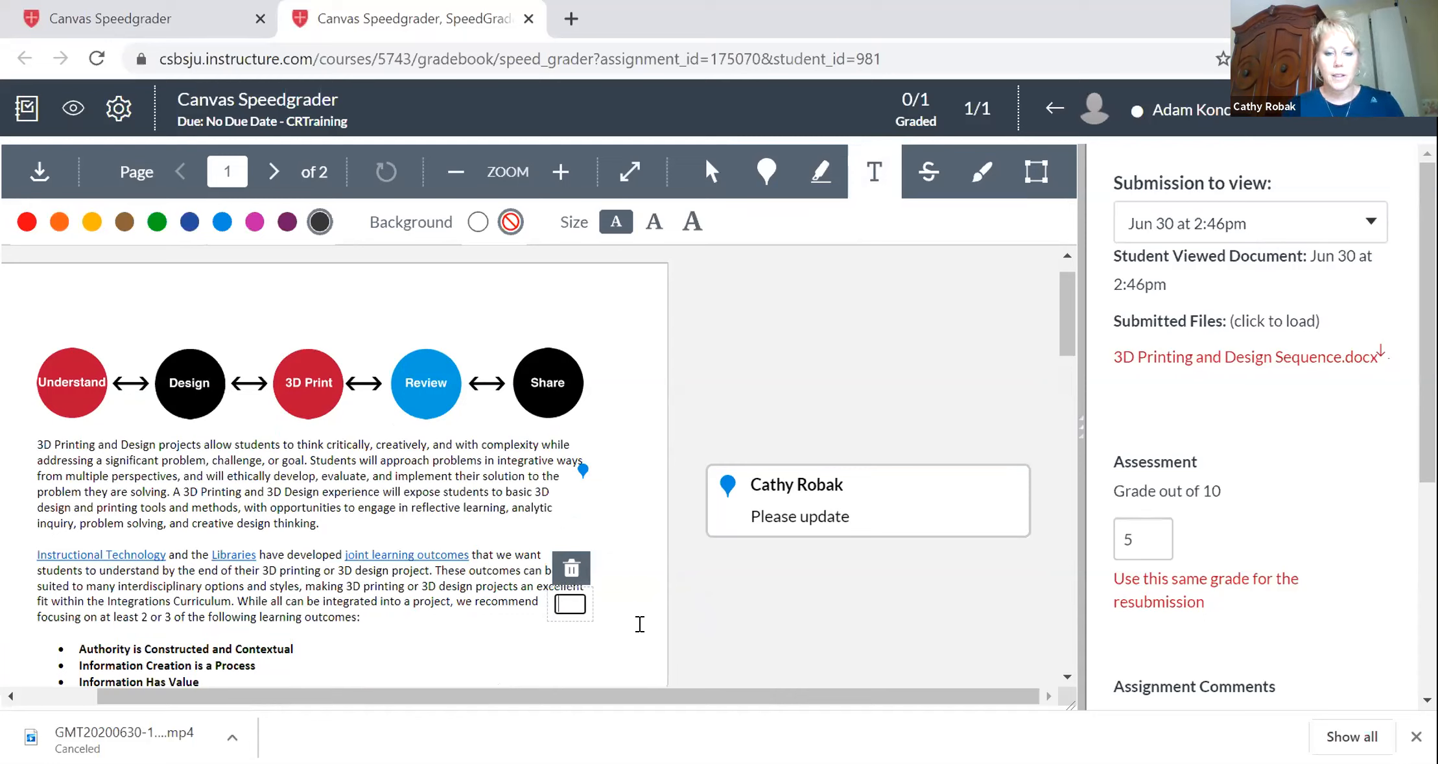
{"action": "type", "text": "Great job here"}
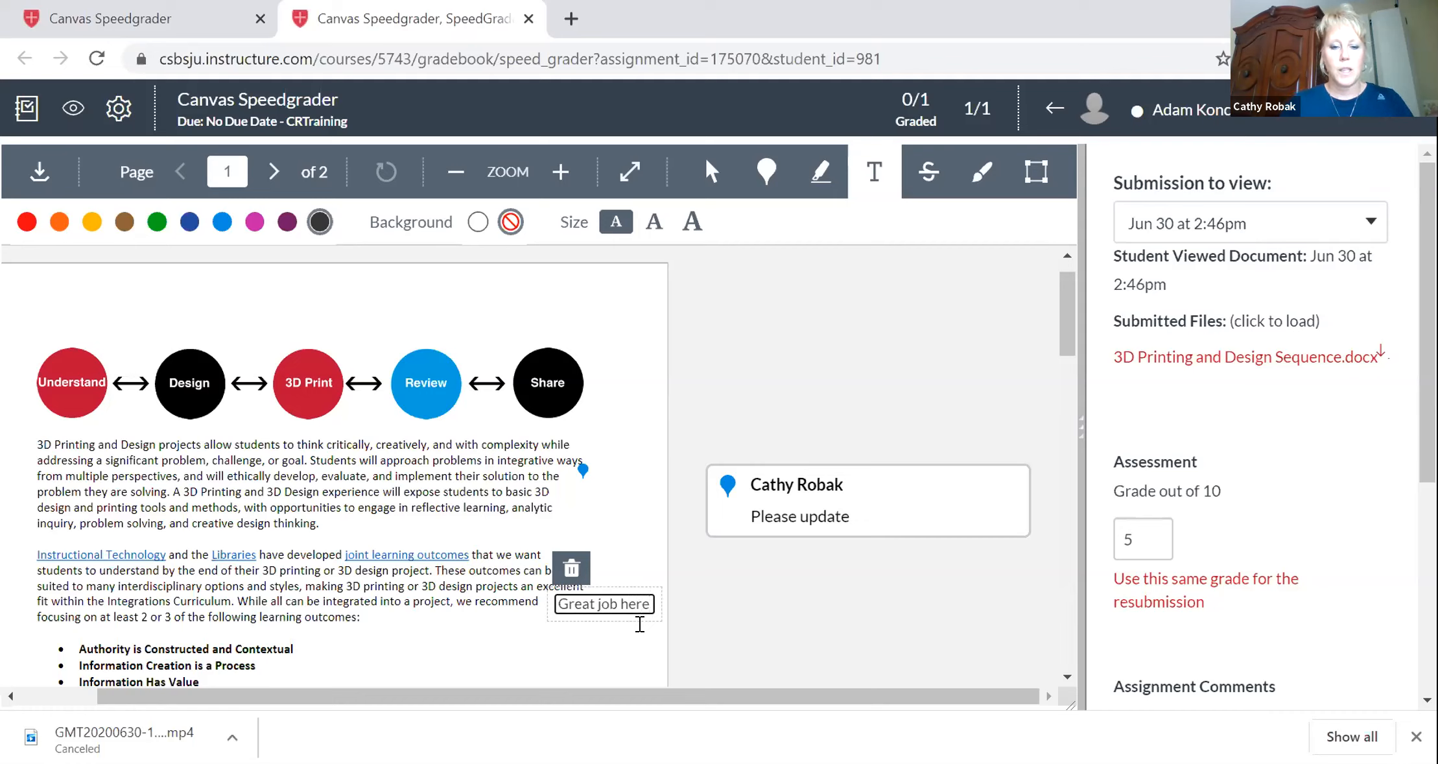
{"action": "left_click", "coordinate": [927, 185]}
Draw a thick blue freehand circle around "creatively… evaluate, and implement" in the first paragraph.
{"action": "left_click_drag", "start_coordinate": [241, 476], "coordinate": [266, 478]}
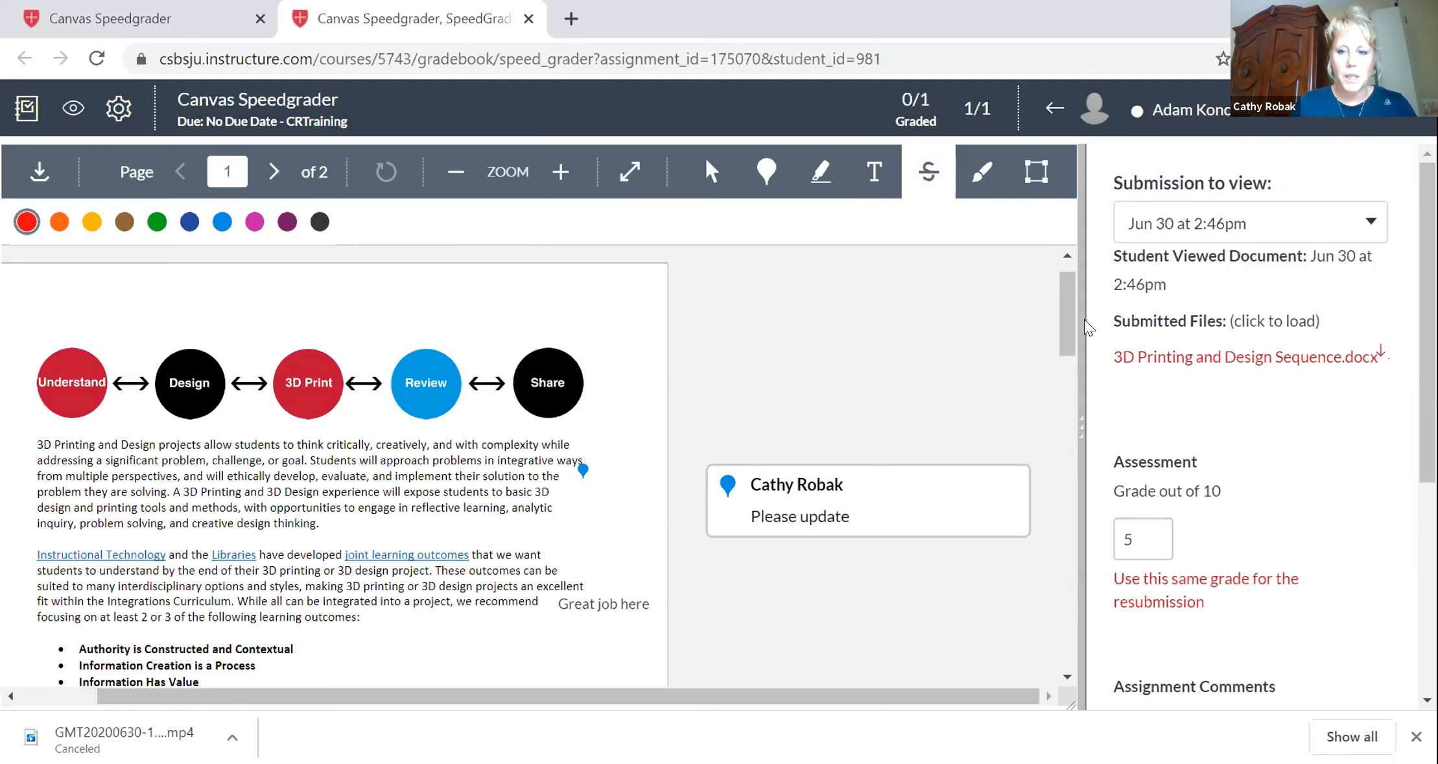
{"action": "mouse_move", "coordinate": [1070, 326]}
{"action": "left_mouse_down"}
{"action": "mouse_move", "coordinate": [1073, 366]}
{"action": "mouse_move", "coordinate": [1069, 336]}
{"action": "left_mouse_up"}
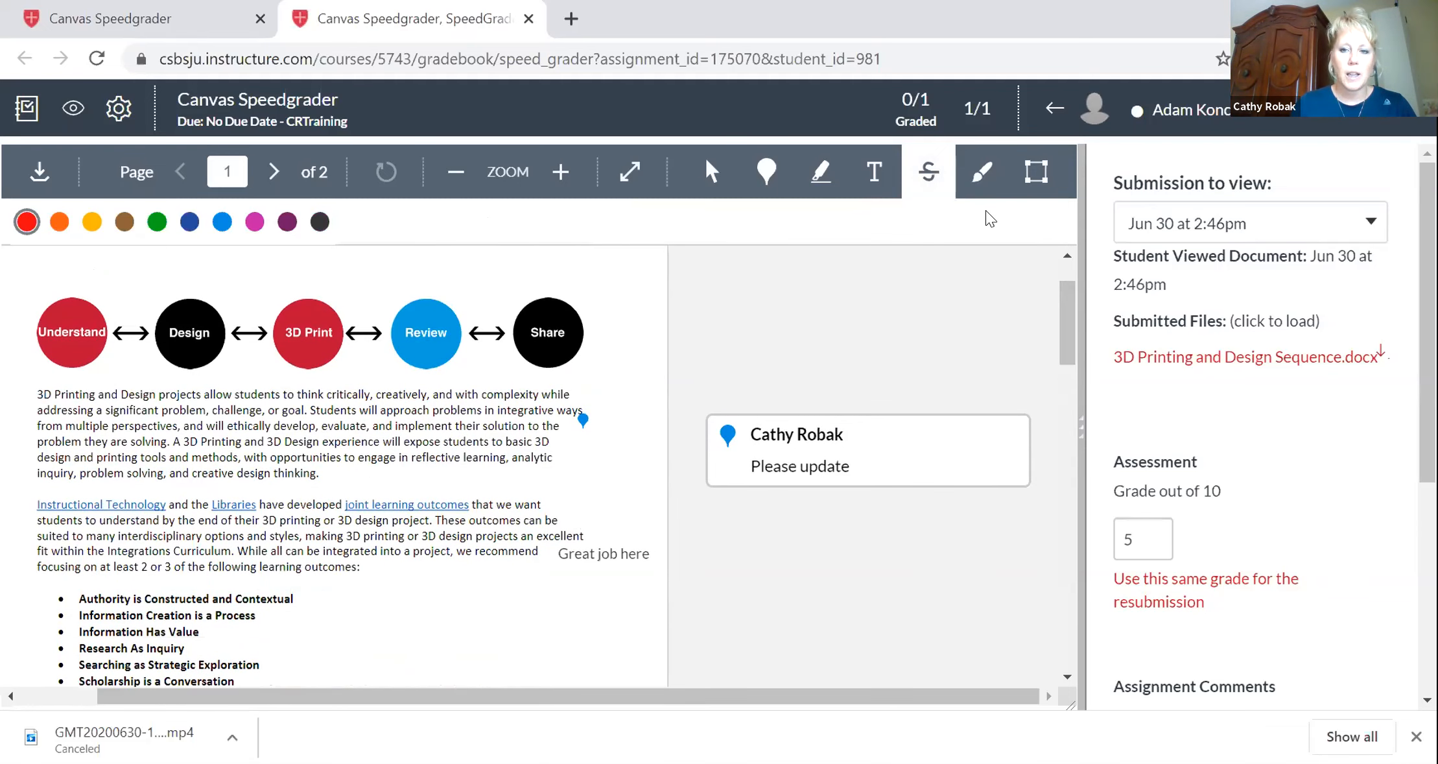
{"action": "left_click", "coordinate": [983, 172]}
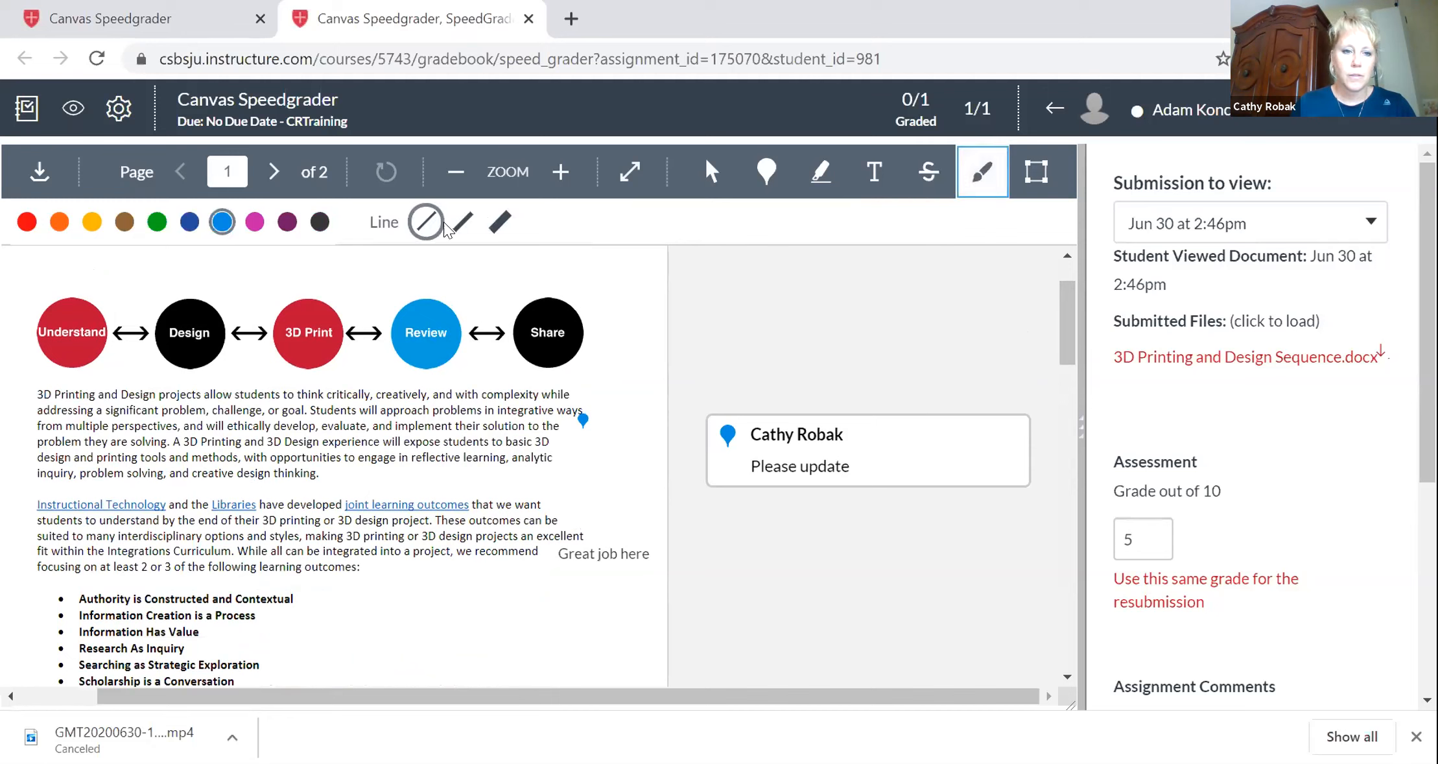
{"action": "left_click", "coordinate": [462, 222]}
{"action": "mouse_move", "coordinate": [351, 388]}
{"action": "left_mouse_down"}
{"action": "mouse_move", "coordinate": [345, 444]}
{"action": "mouse_move", "coordinate": [432, 375]}
{"action": "mouse_move", "coordinate": [366, 372]}
{"action": "mouse_move", "coordinate": [353, 389]}
{"action": "left_mouse_up"}
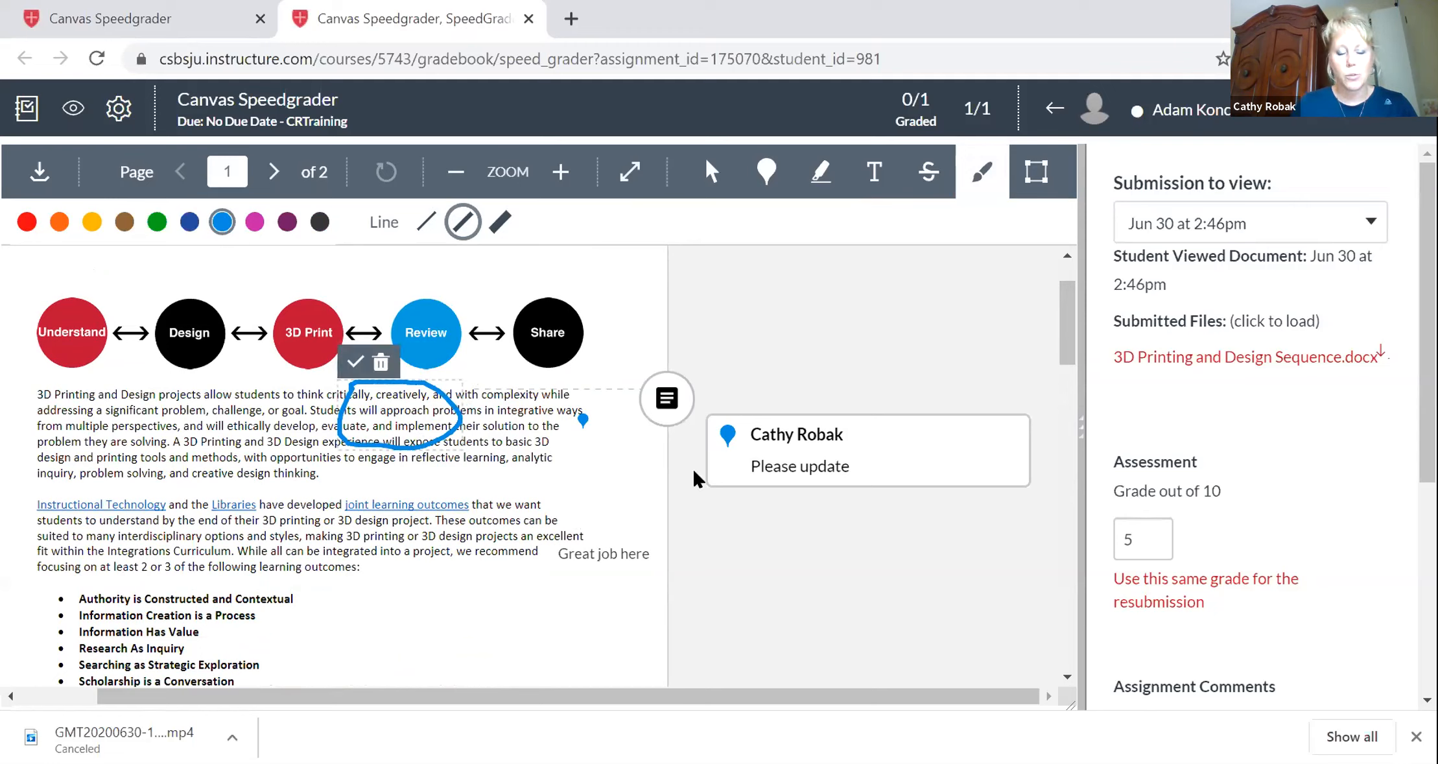
Draw a blue area annotation box around "perspectives… develop" in the first paragraph.
{"action": "left_click", "coordinate": [1036, 171]}
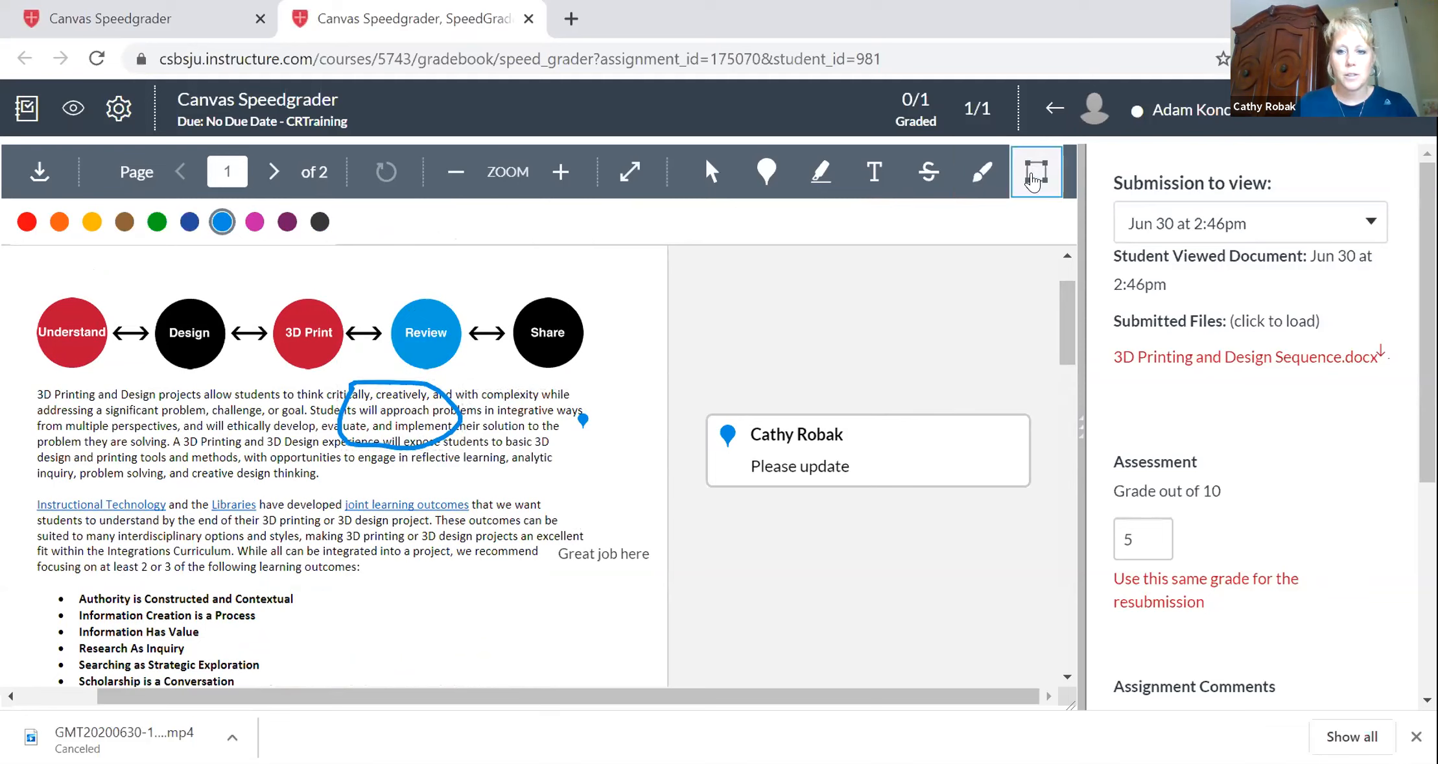
{"action": "left_click_drag", "start_coordinate": [101, 413], "coordinate": [282, 470]}
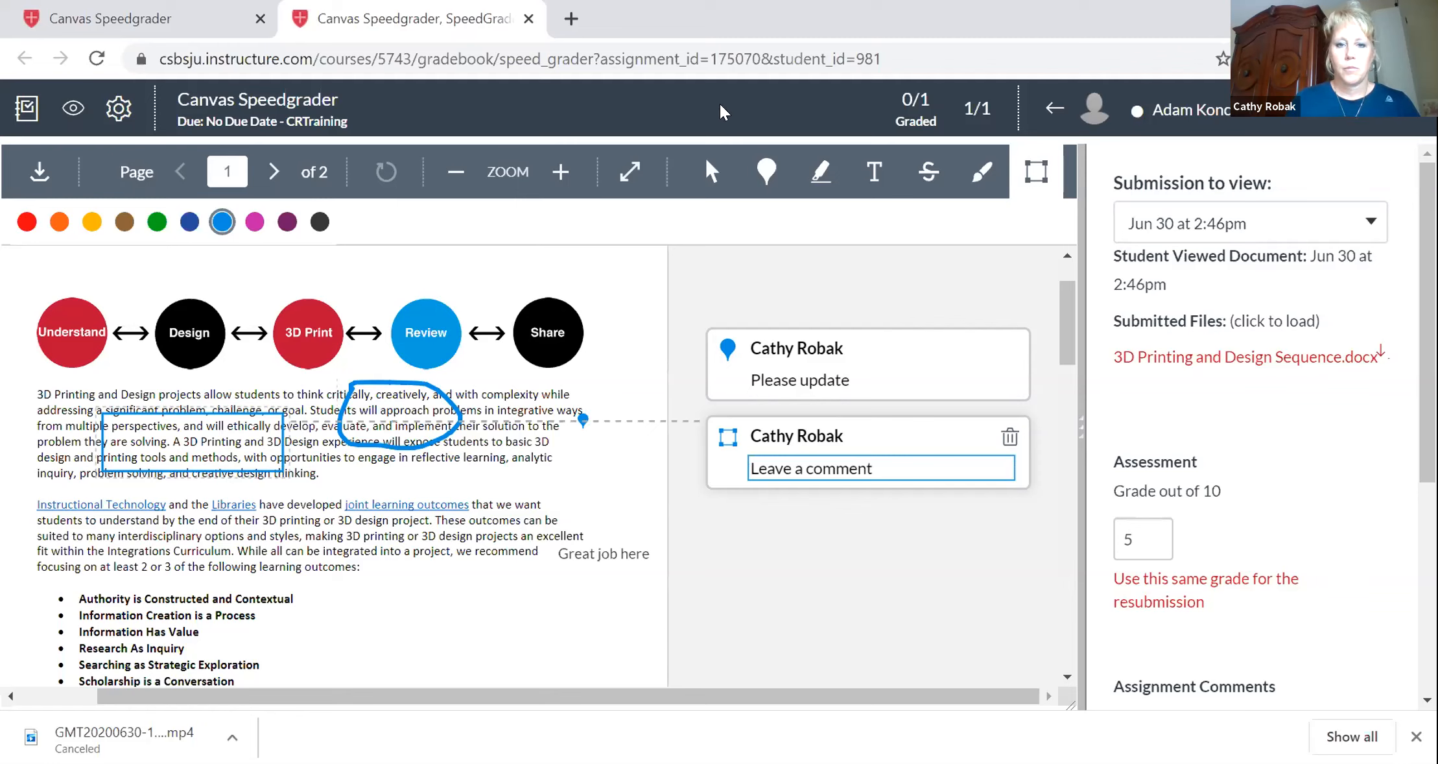
{"action": "scroll", "coordinate": [1252, 422], "scroll_direction": "down", "scroll_amount": 2}
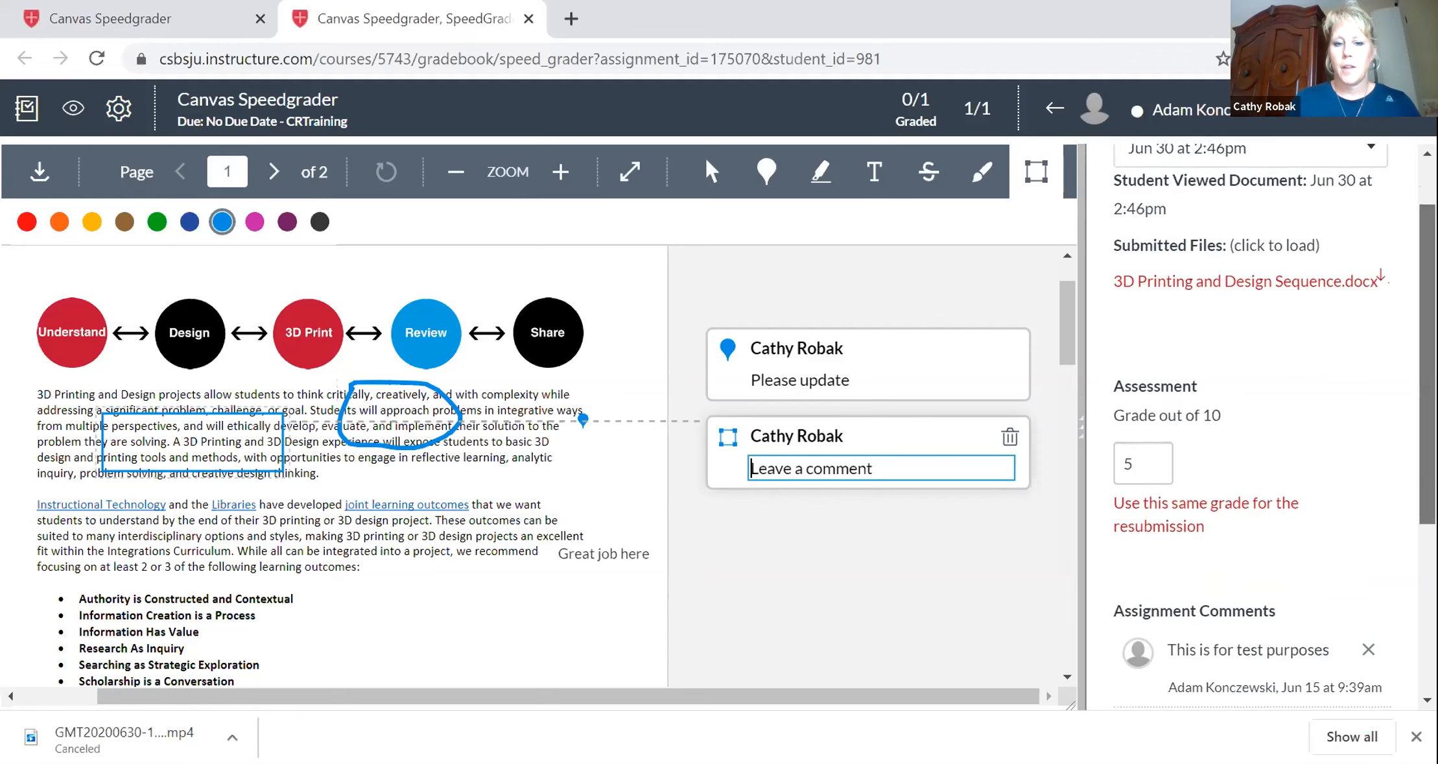
{"action": "scroll", "coordinate": [1252, 421], "scroll_direction": "up", "scroll_amount": 2}
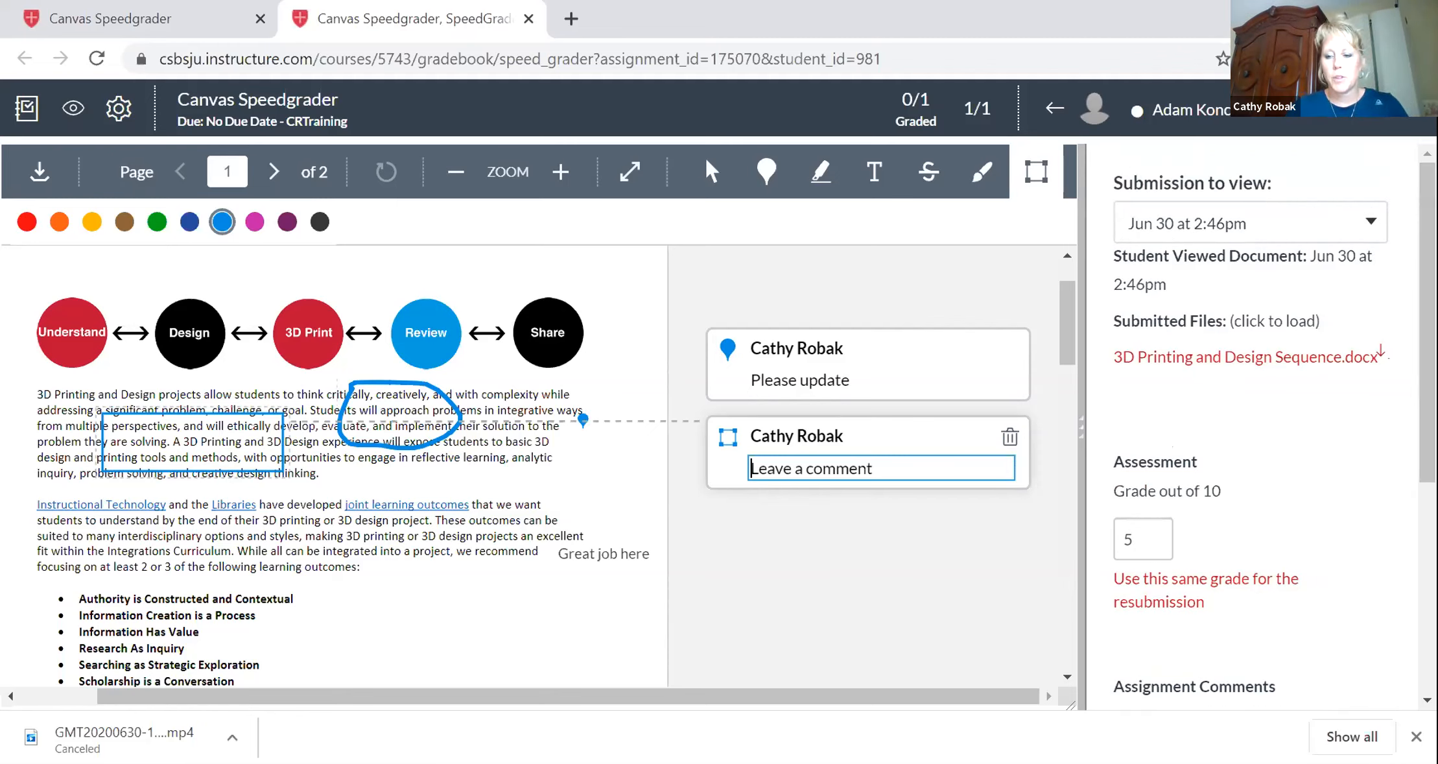